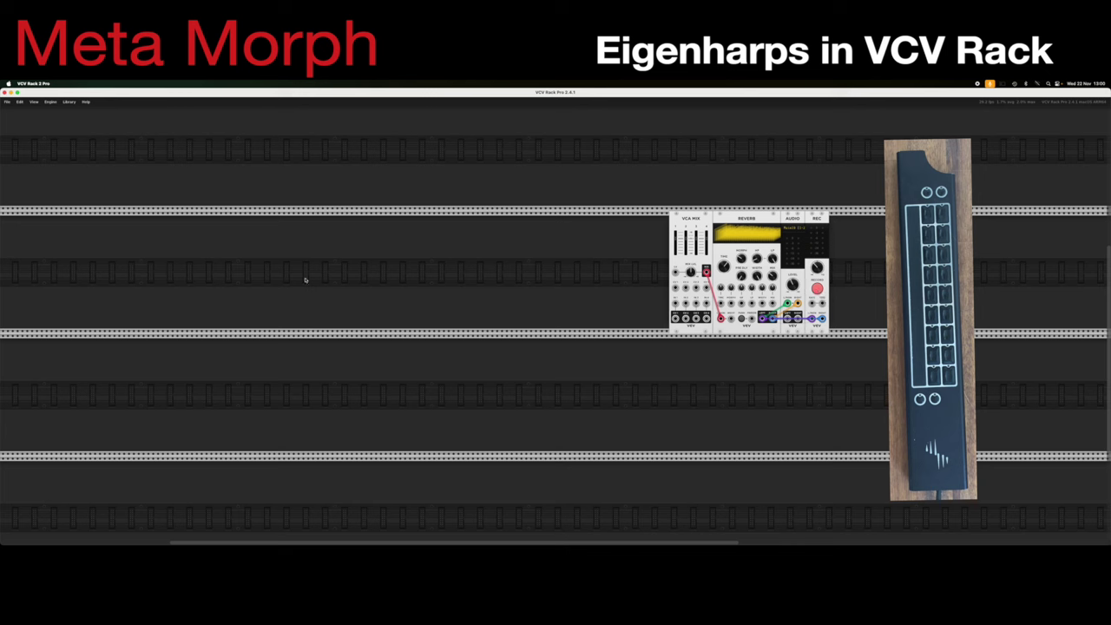
- Add a Meta Morph Eigenharp module to the empty rack and a WT VCO on the row below it
{"action": "right_click", "coordinate": [268, 252]}
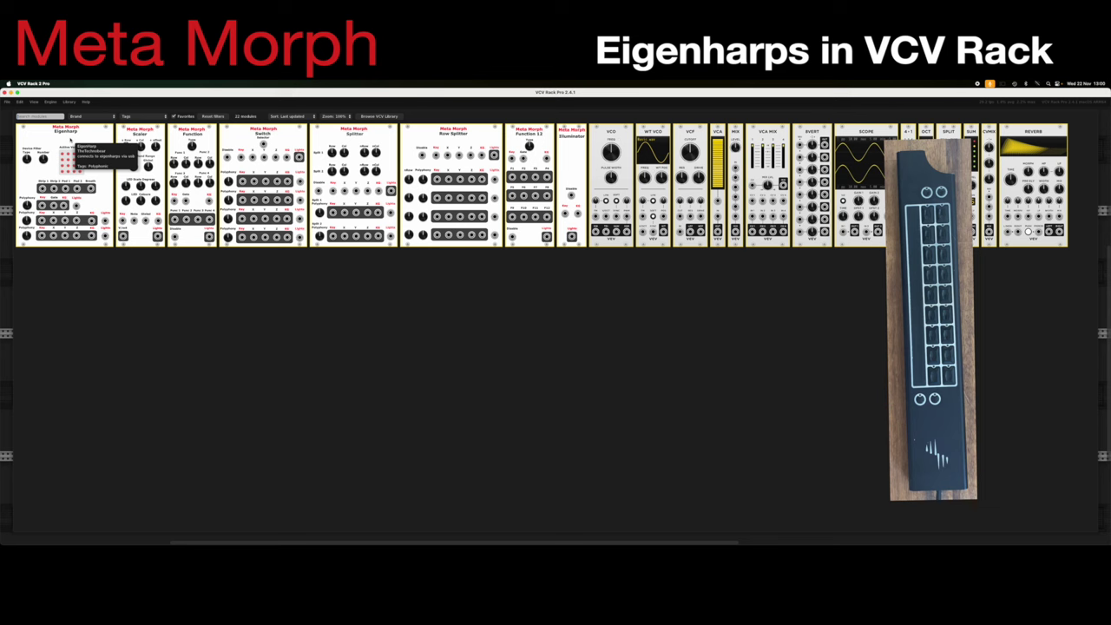
{"action": "left_click", "coordinate": [70, 138]}
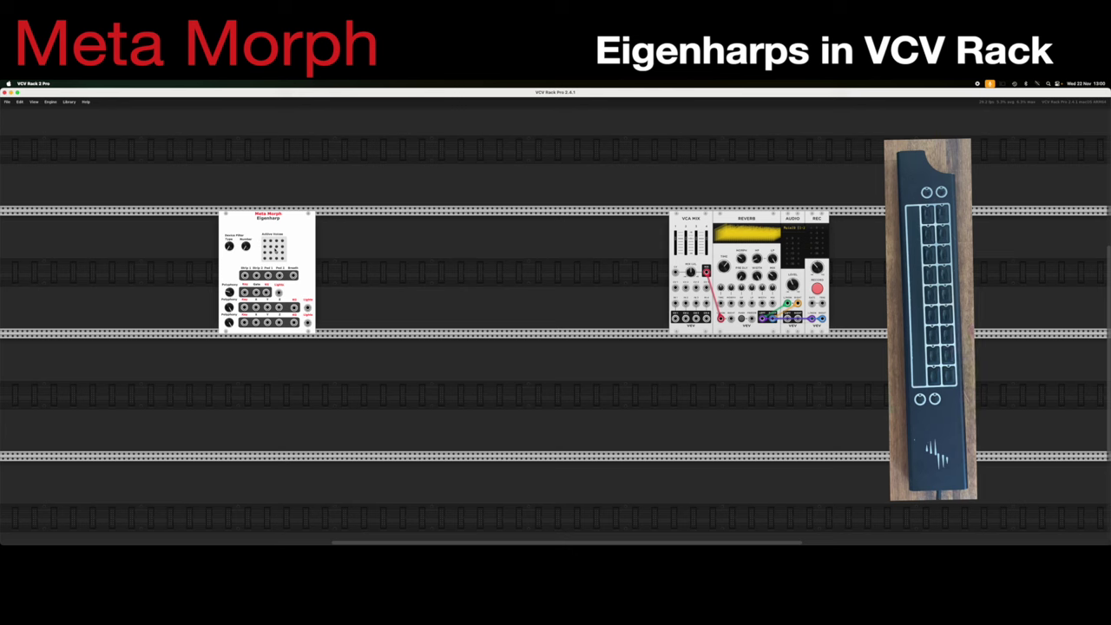
{"action": "right_click", "coordinate": [342, 384]}
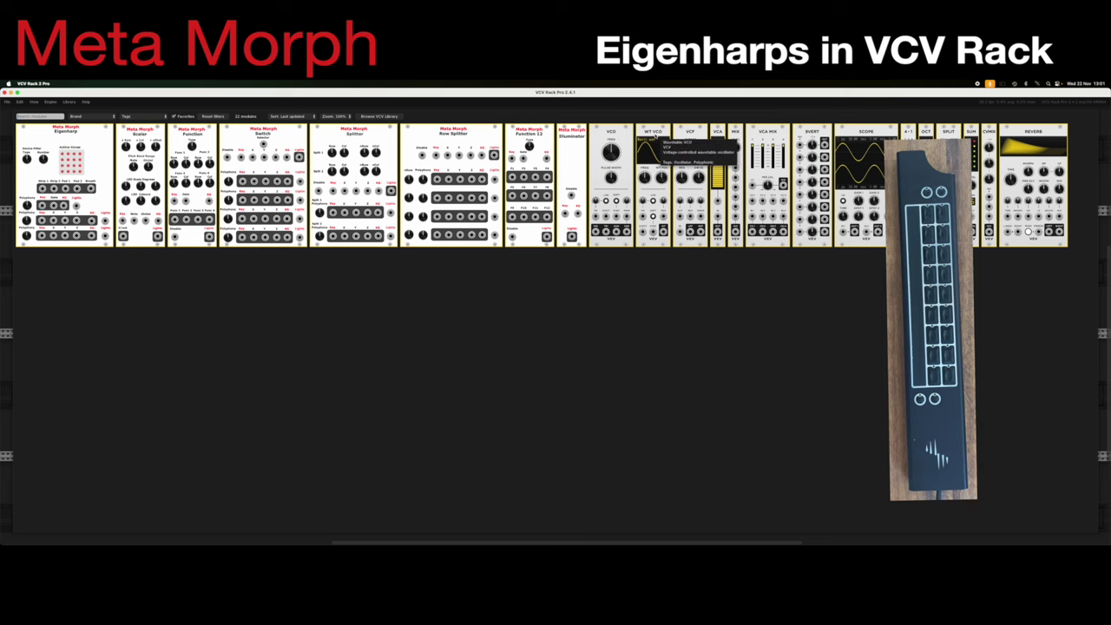
{"action": "left_click", "coordinate": [653, 132]}
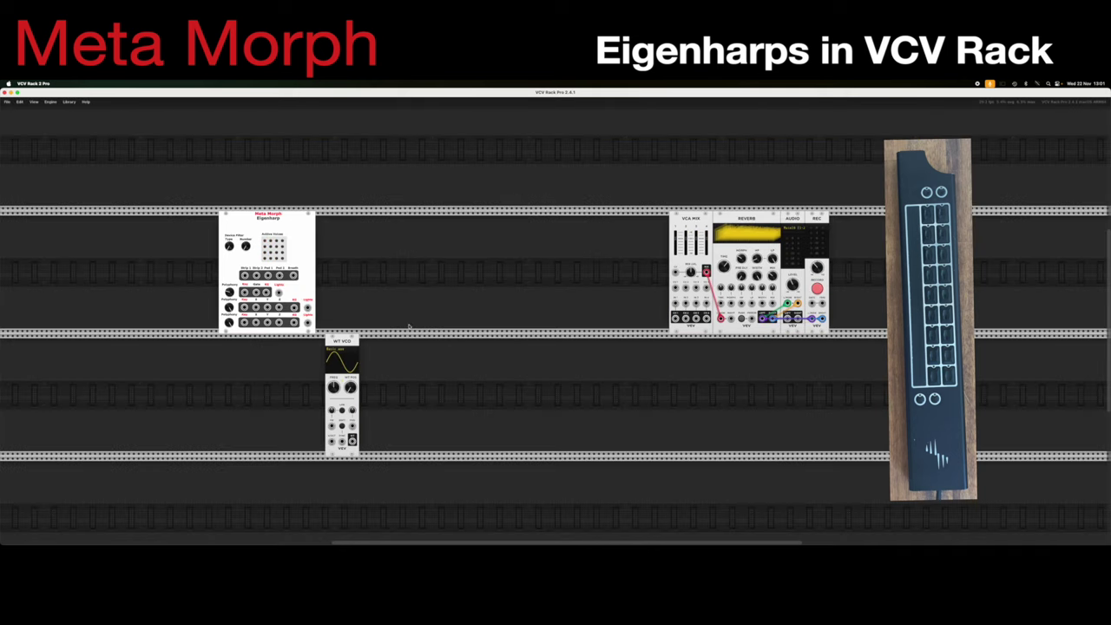
- Add a VCF flush beside the WT VCO and patch the oscillator's output into the filter's input
{"action": "right_click", "coordinate": [379, 374]}
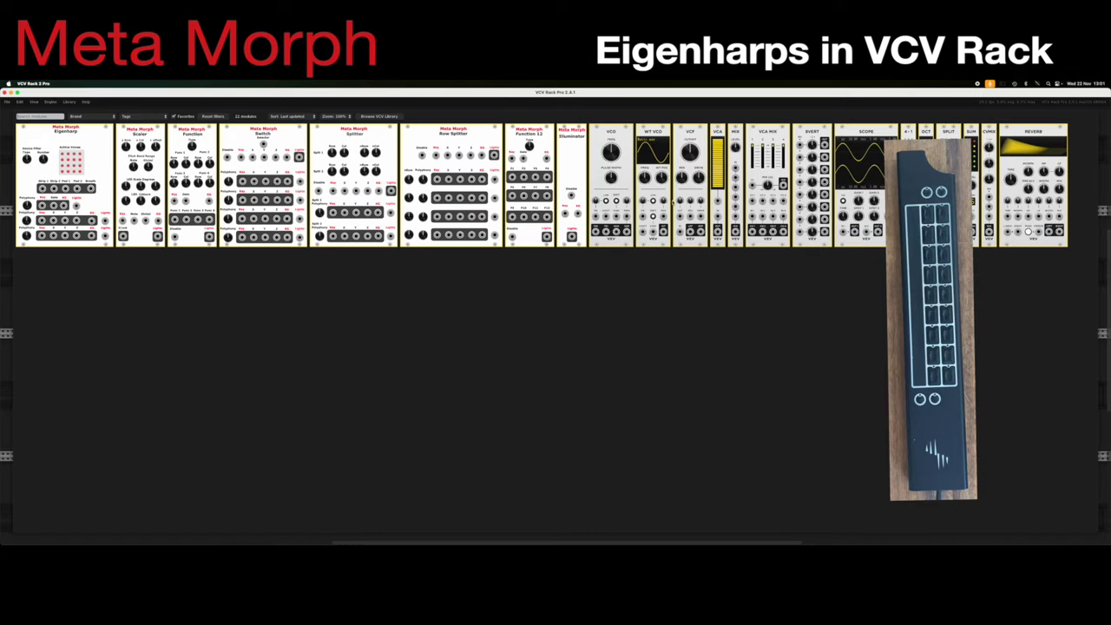
{"action": "left_click", "coordinate": [690, 178]}
{"action": "left_click_drag", "start_coordinate": [351, 440], "coordinate": [371, 441]}
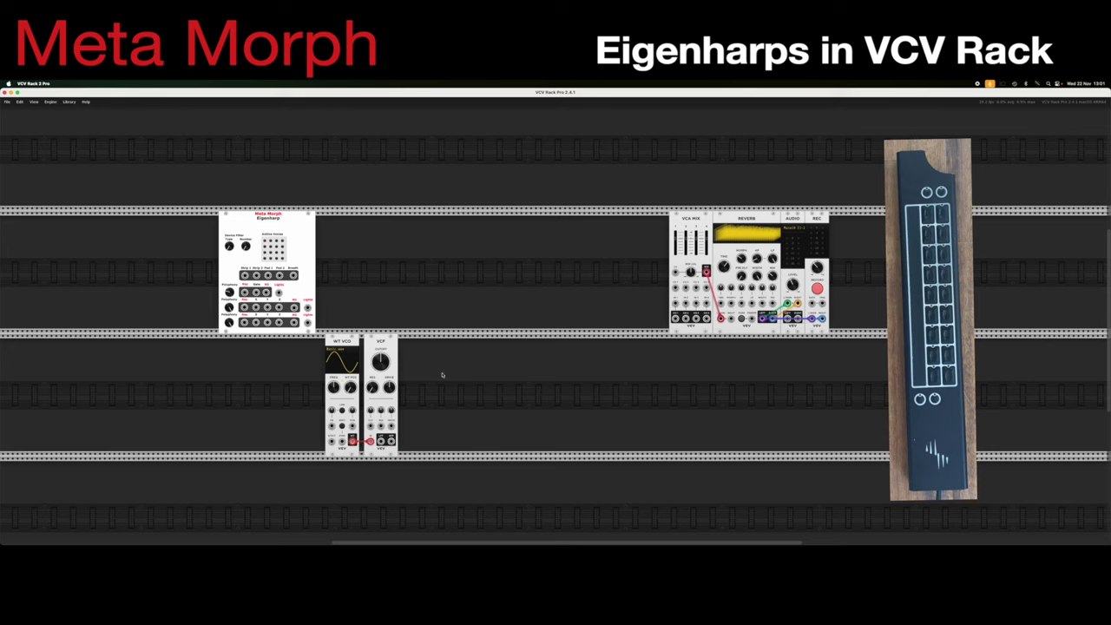
{"action": "left_click_drag", "start_coordinate": [397, 350], "coordinate": [376, 349]}
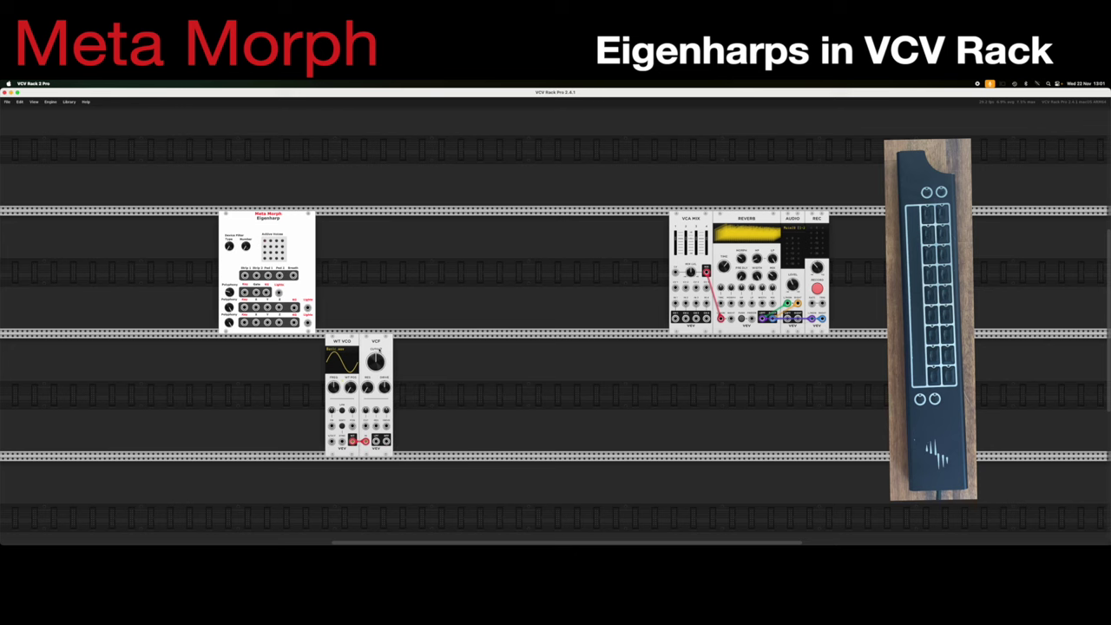
- Add a VCA beside the VCF and patch it with the filter's lowpass output and the Eigenharp's upper-row Z output as level control
{"action": "right_click", "coordinate": [450, 350]}
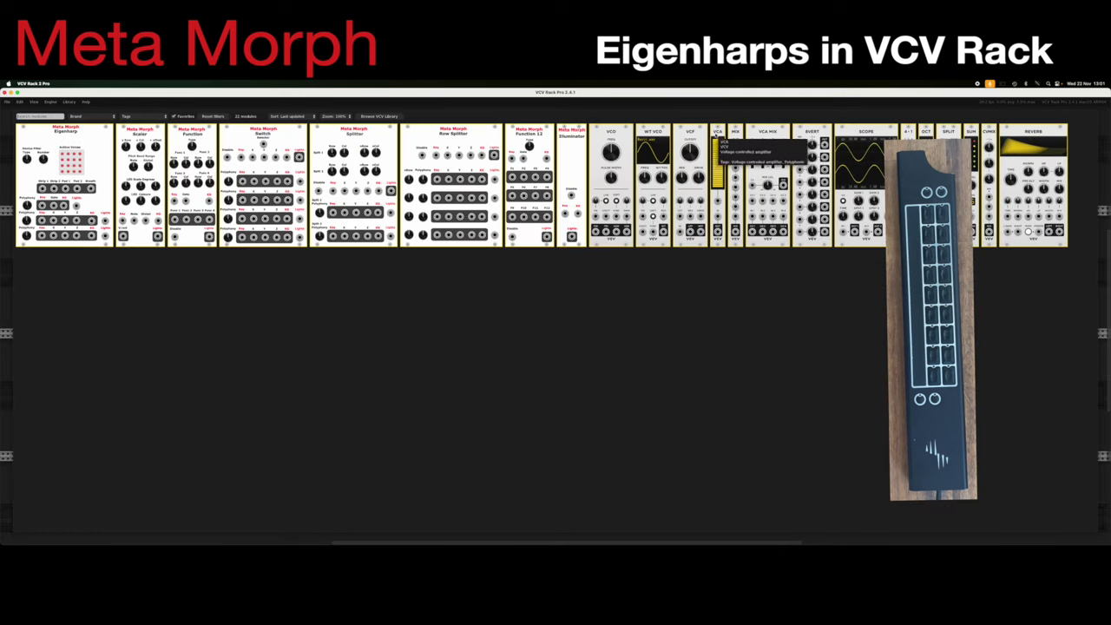
{"action": "left_click", "coordinate": [717, 169]}
{"action": "left_click_drag", "start_coordinate": [456, 342], "coordinate": [408, 341]}
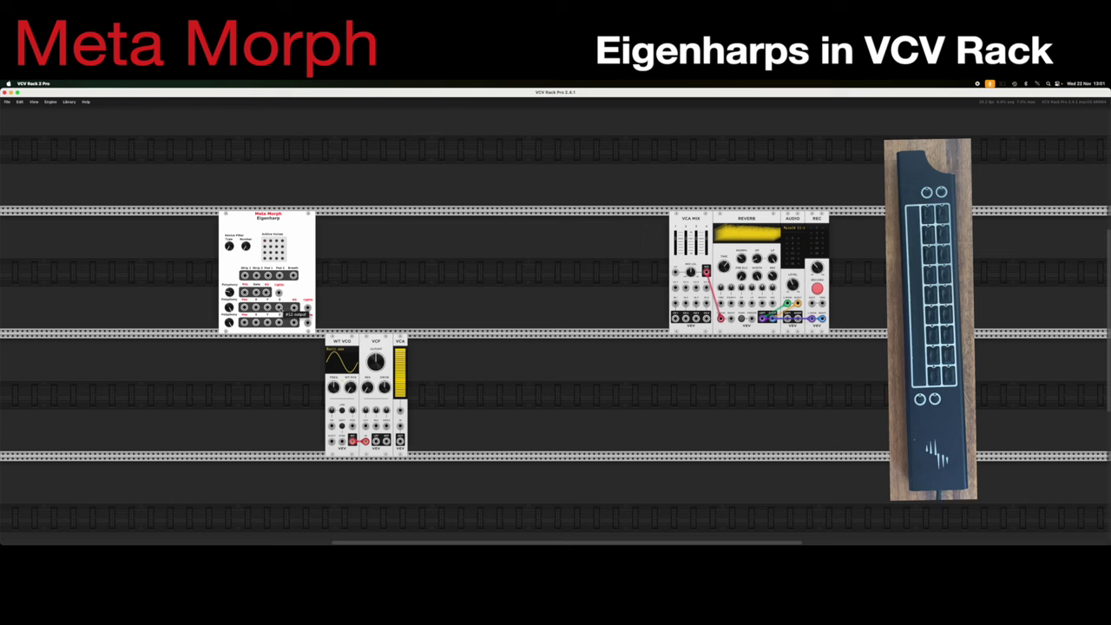
{"action": "left_click_drag", "start_coordinate": [280, 308], "coordinate": [379, 441]}
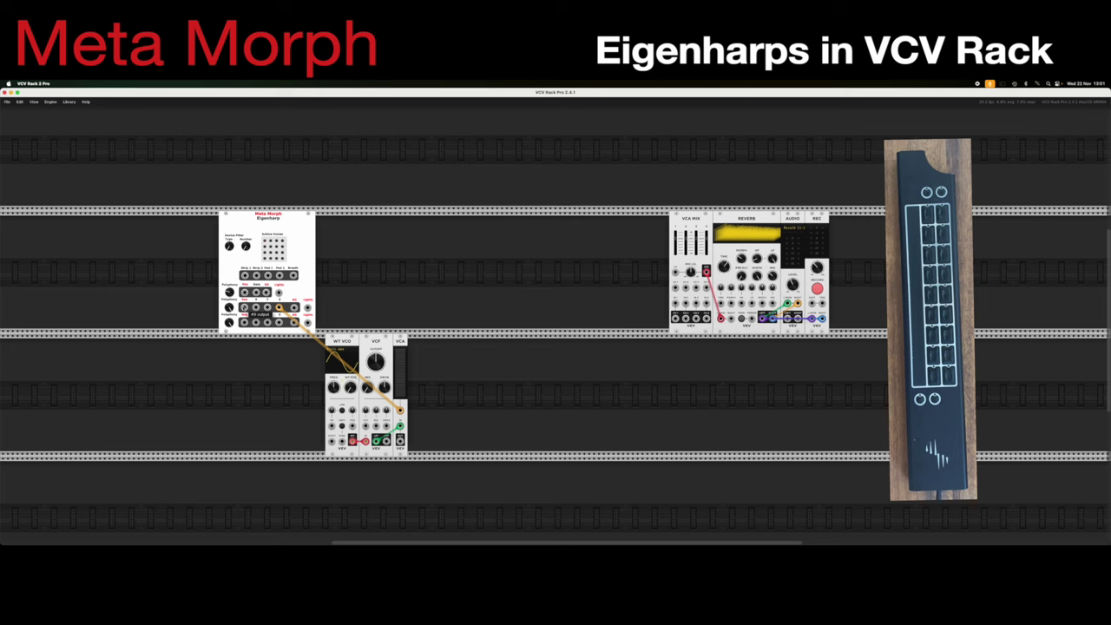
- Add a Meta Morph Scaler module and place it flush against the near side of the WT VCO
{"action": "right_click", "coordinate": [268, 379]}
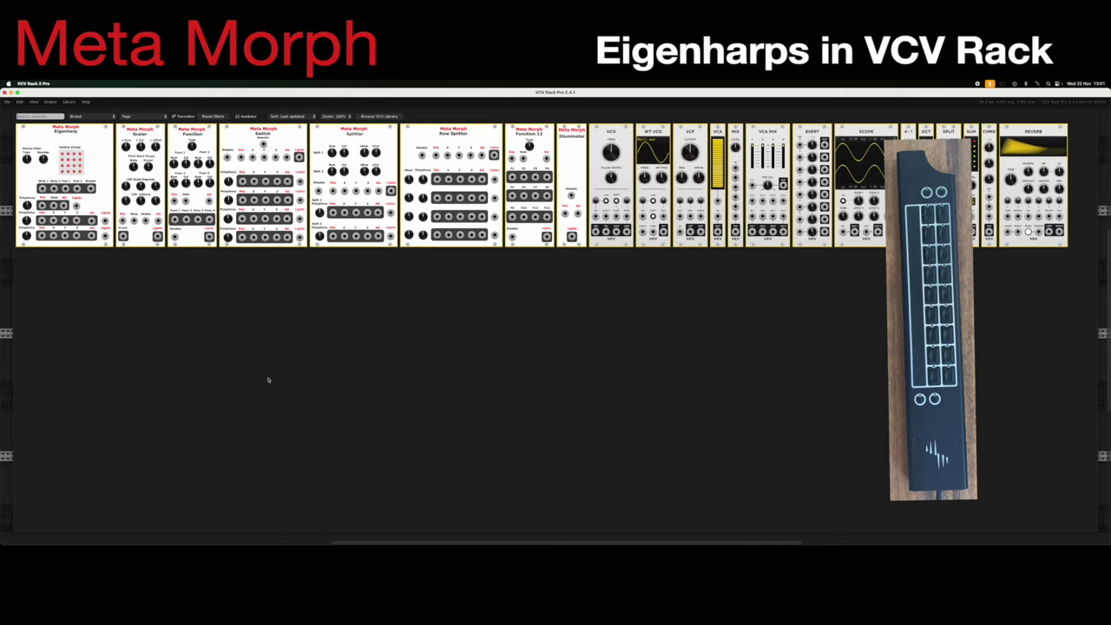
{"action": "left_click", "coordinate": [139, 134]}
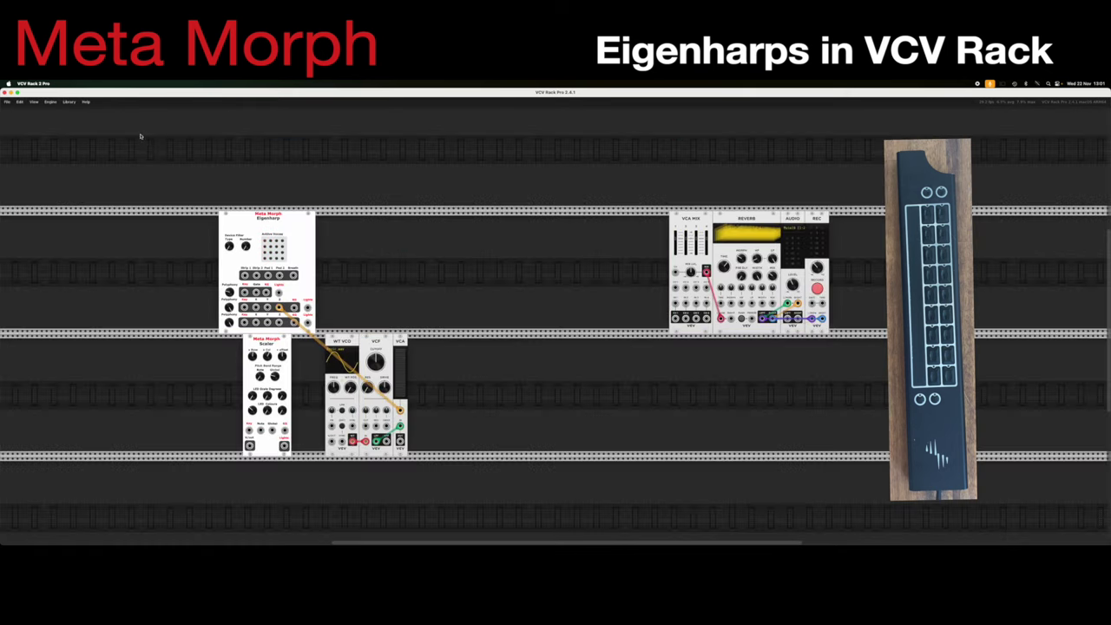
{"action": "left_click_drag", "start_coordinate": [276, 340], "coordinate": [309, 340]}
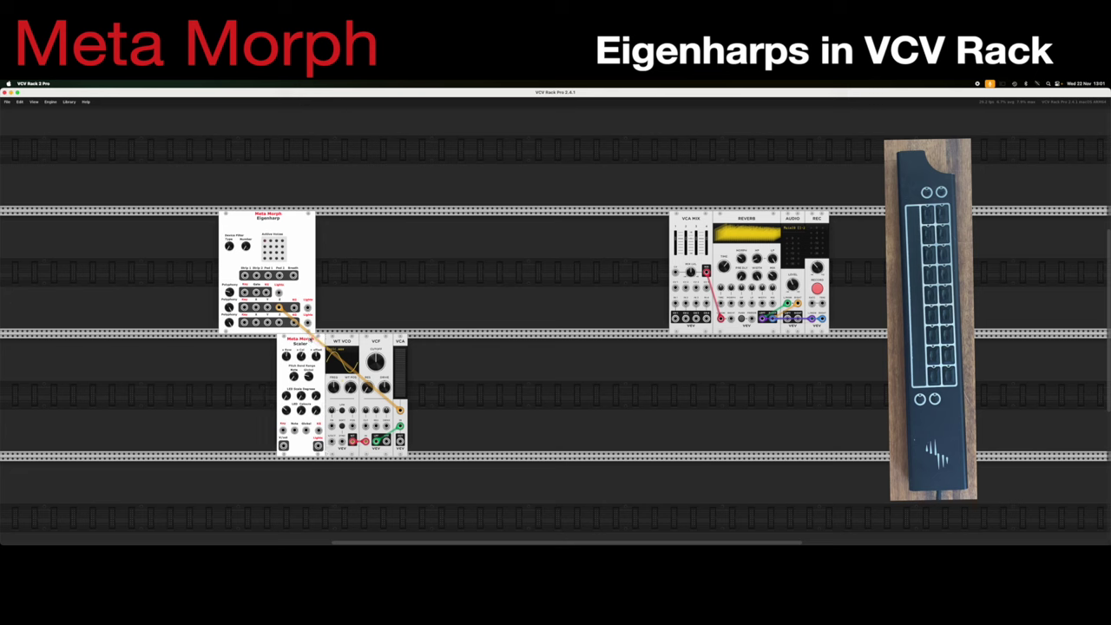
- Patch the first and last outputs of the Eigenharp's upper key row into the matching inputs of the Scaler
{"action": "left_click_drag", "start_coordinate": [245, 308], "coordinate": [283, 430]}
{"action": "right_click", "coordinate": [283, 430]}
{"action": "left_click", "coordinate": [496, 437]}
{"action": "right_click", "coordinate": [283, 431]}
{"action": "left_click", "coordinate": [288, 425]}
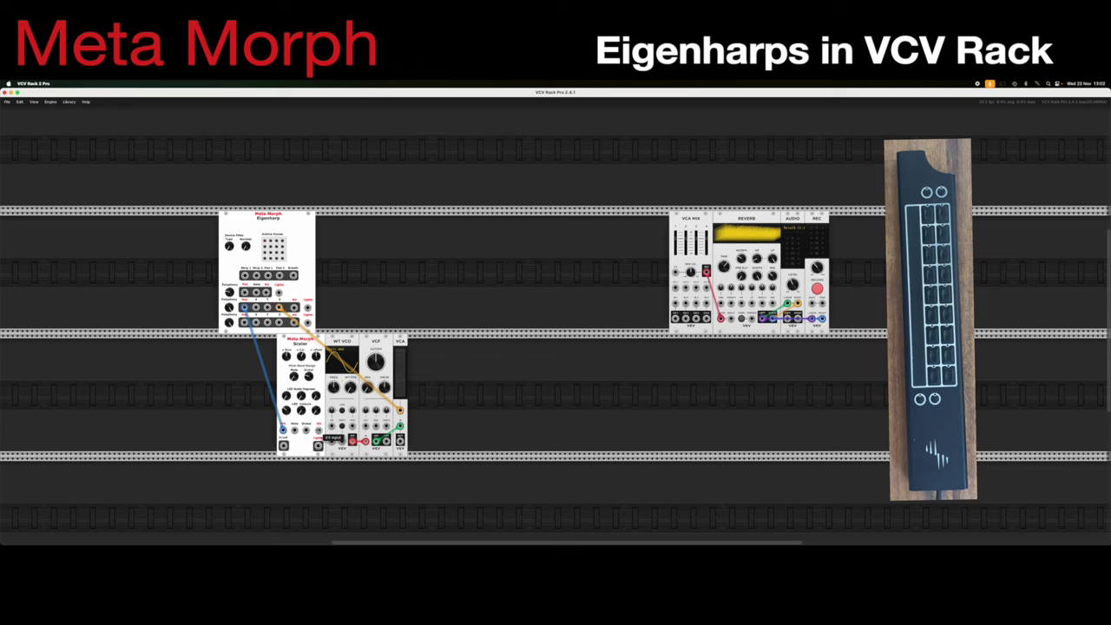
{"action": "left_click_drag", "start_coordinate": [318, 436], "coordinate": [294, 309]}
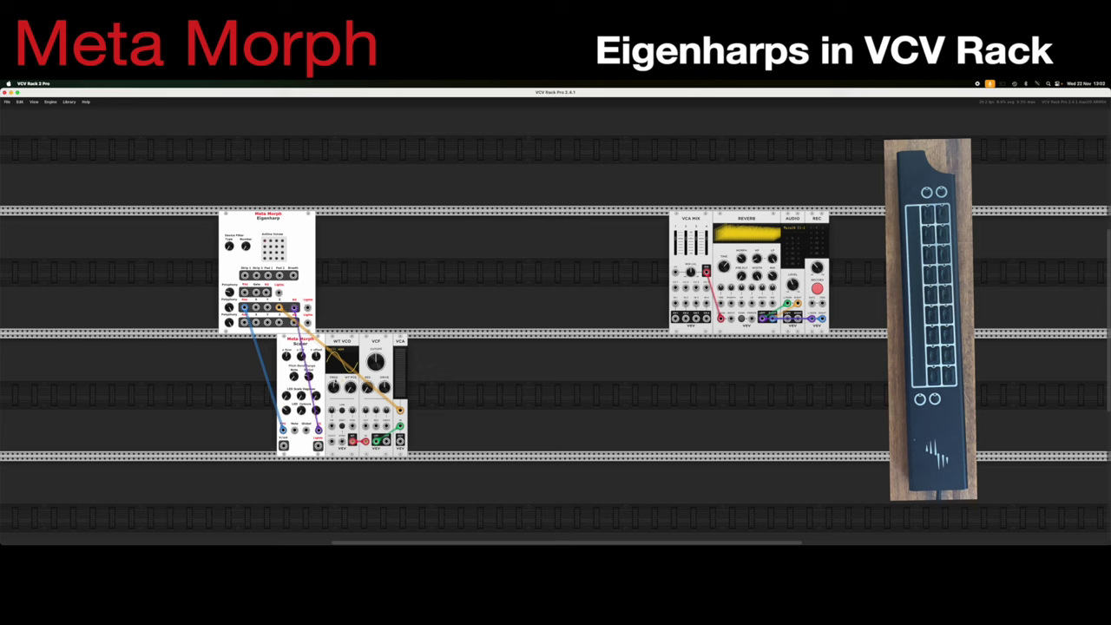
- Patch the Scaler's Lights output to the Eigenharp's upper-row Lights input and its scaled output to the WT VCO's 1V/octave pitch input
{"action": "left_click_drag", "start_coordinate": [318, 446], "coordinate": [308, 309]}
{"action": "left_click_drag", "start_coordinate": [282, 446], "coordinate": [336, 441]}
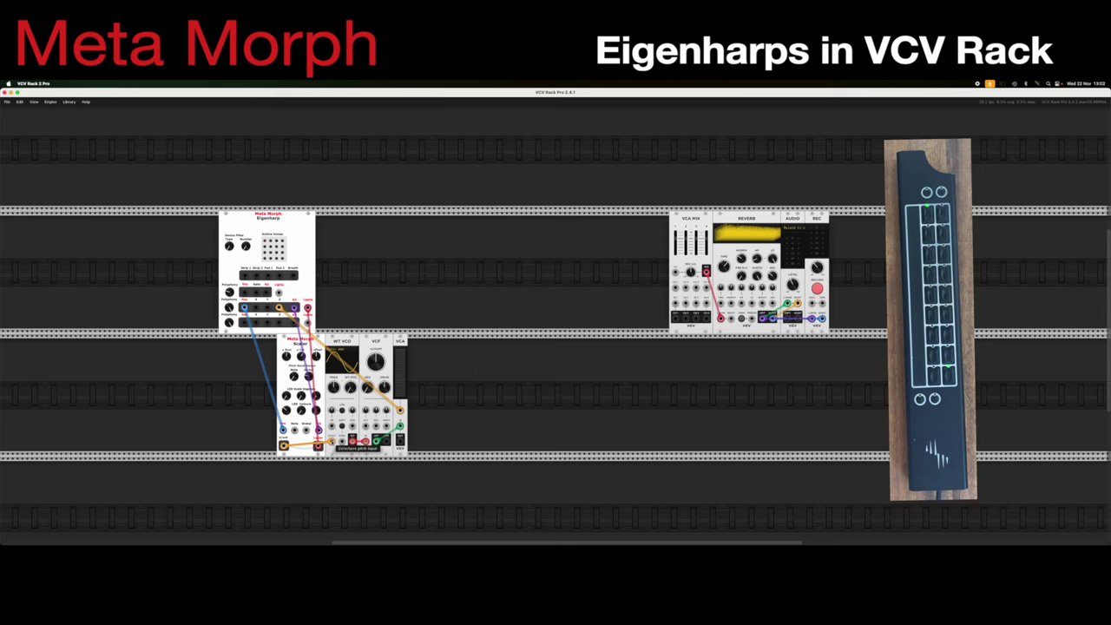
{"action": "right_click", "coordinate": [337, 441]}
{"action": "left_click", "coordinate": [449, 449]}
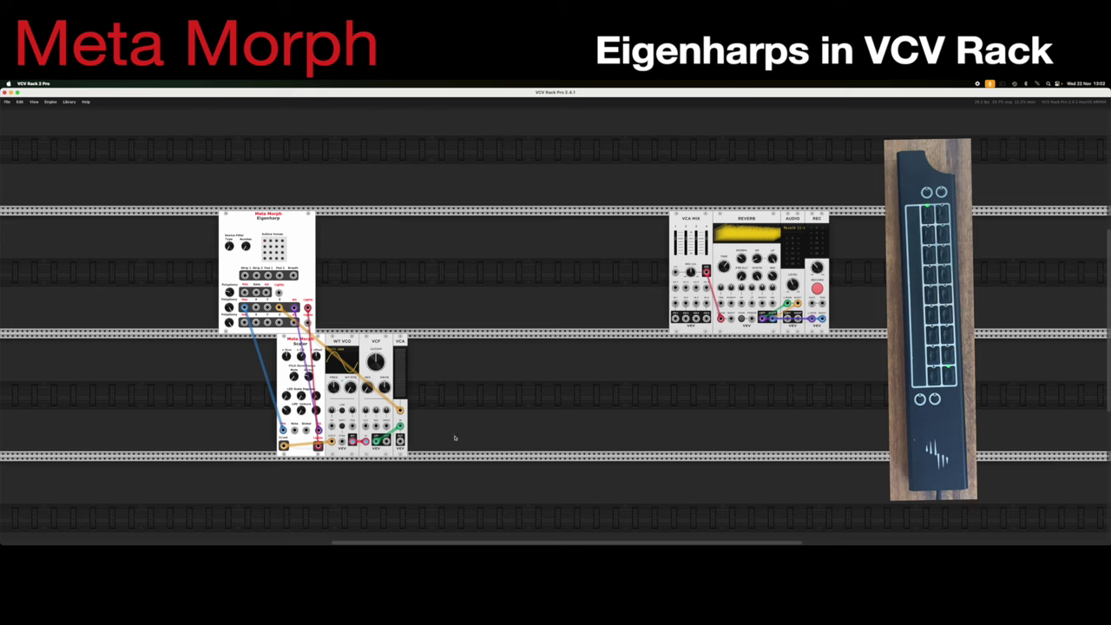
- Add a SUM module beside the VCA and route the VCA output through it into the VCA MIX's first channel
{"action": "right_click", "coordinate": [457, 407]}
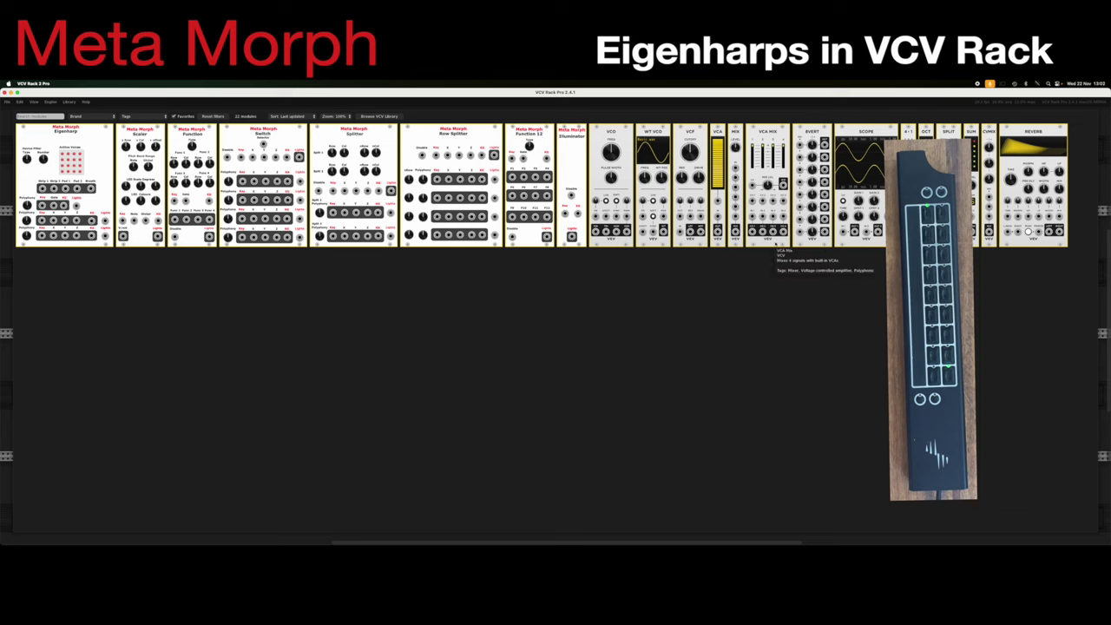
{"action": "left_click", "coordinate": [971, 137]}
{"action": "left_click_drag", "start_coordinate": [458, 341], "coordinate": [416, 345]}
{"action": "left_click_drag", "start_coordinate": [400, 439], "coordinate": [413, 426]}
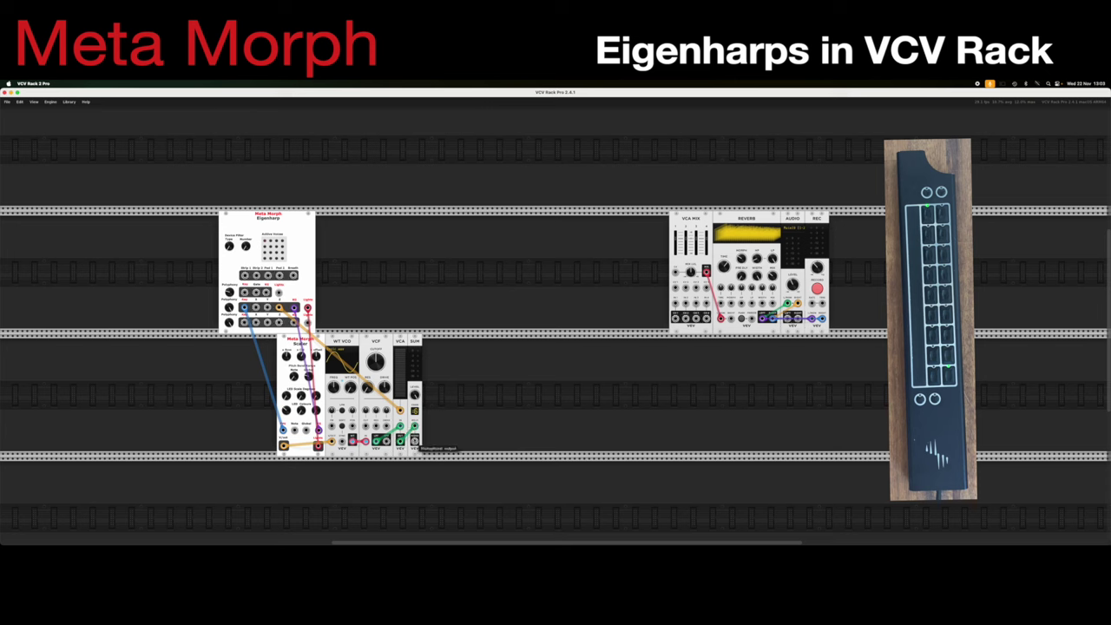
{"action": "left_click_drag", "start_coordinate": [415, 440], "coordinate": [674, 304]}
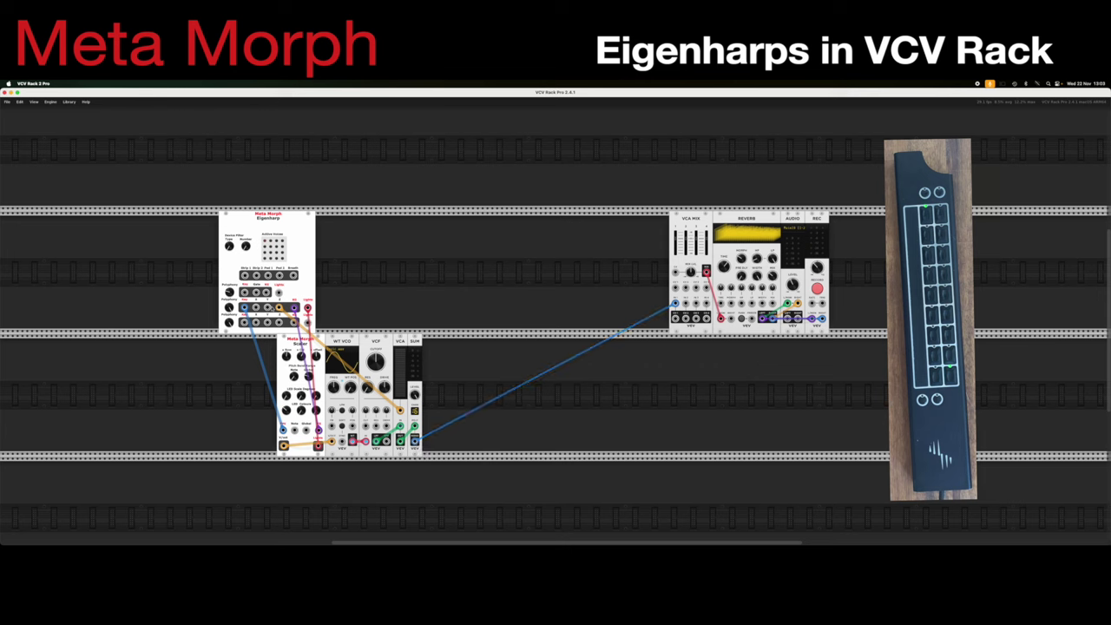
- Patch the Eigenharp's upper-row Y output into the WT VCO's wavetable position input, and adjust the wavetable position and VCF cutoff
{"action": "left_click_drag", "start_coordinate": [268, 307], "coordinate": [351, 437]}
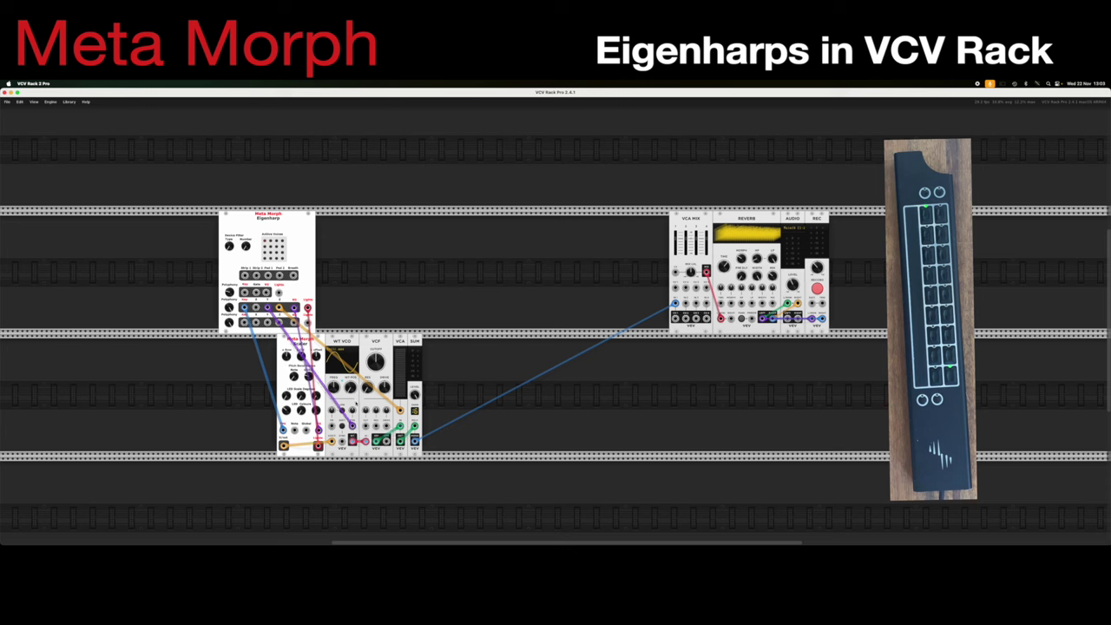
{"action": "left_click_drag", "start_coordinate": [353, 387], "coordinate": [353, 356]}
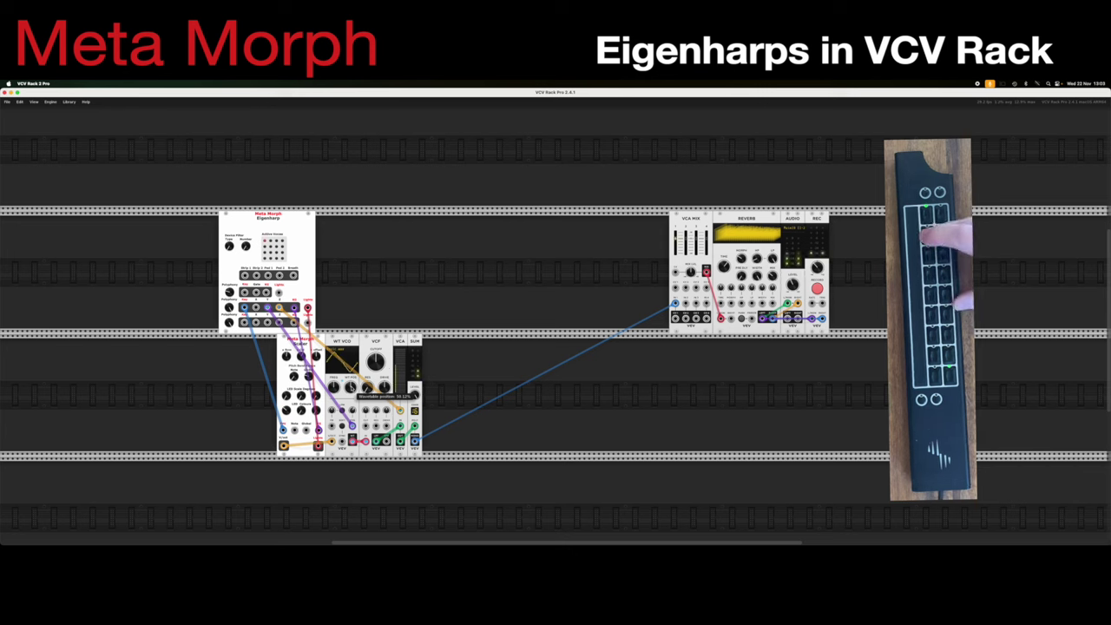
{"action": "left_click_drag", "start_coordinate": [379, 361], "coordinate": [378, 365]}
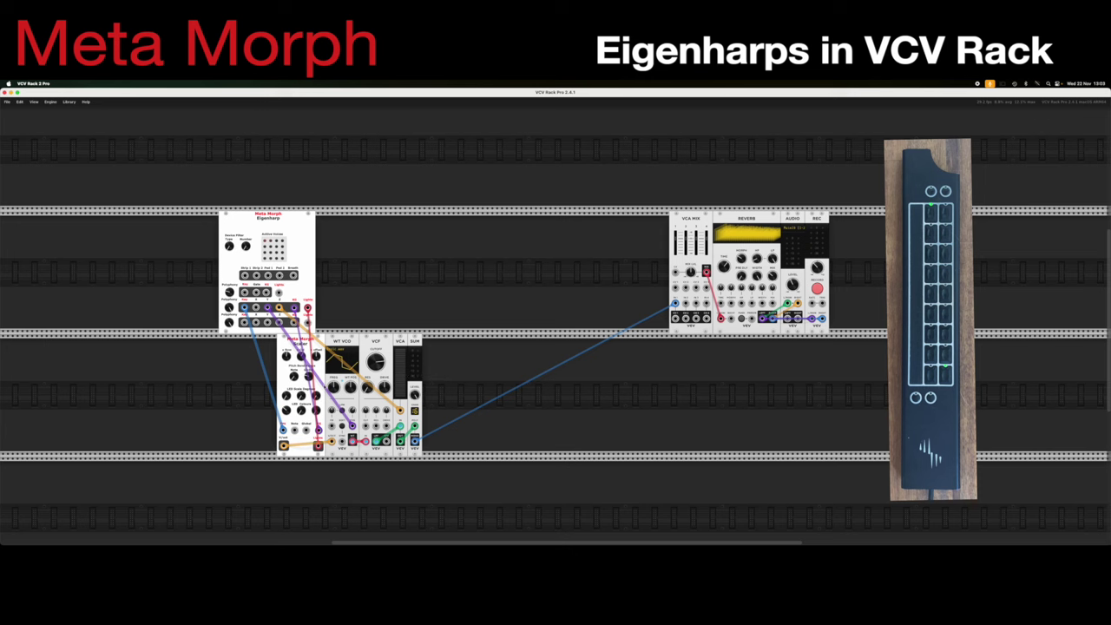
- Patch the Eigenharp's upper-row X output into the Scaler's second input and try a cable from the Strip 1 output
{"action": "left_click_drag", "start_coordinate": [245, 323], "coordinate": [304, 436]}
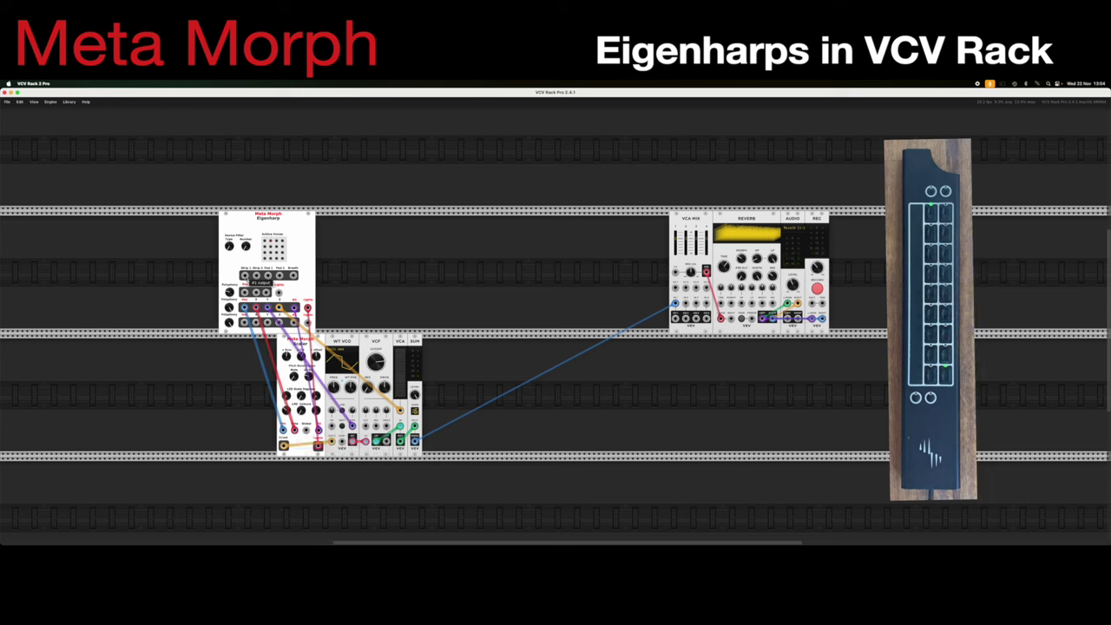
{"action": "left_click_drag", "start_coordinate": [247, 276], "coordinate": [228, 385]}
{"action": "right_click", "coordinate": [246, 307]}
{"action": "key", "text": "Escape"}
- Adjust the polyphony of the Eigenharp's lowest output row
{"action": "mouse_move", "coordinate": [229, 247]}
{"action": "mouse_move", "coordinate": [257, 308]}
{"action": "left_click_drag", "start_coordinate": [228, 321], "coordinate": [228, 334]}
{"action": "mouse_move", "coordinate": [245, 309]}
{"action": "mouse_move", "coordinate": [289, 356]}
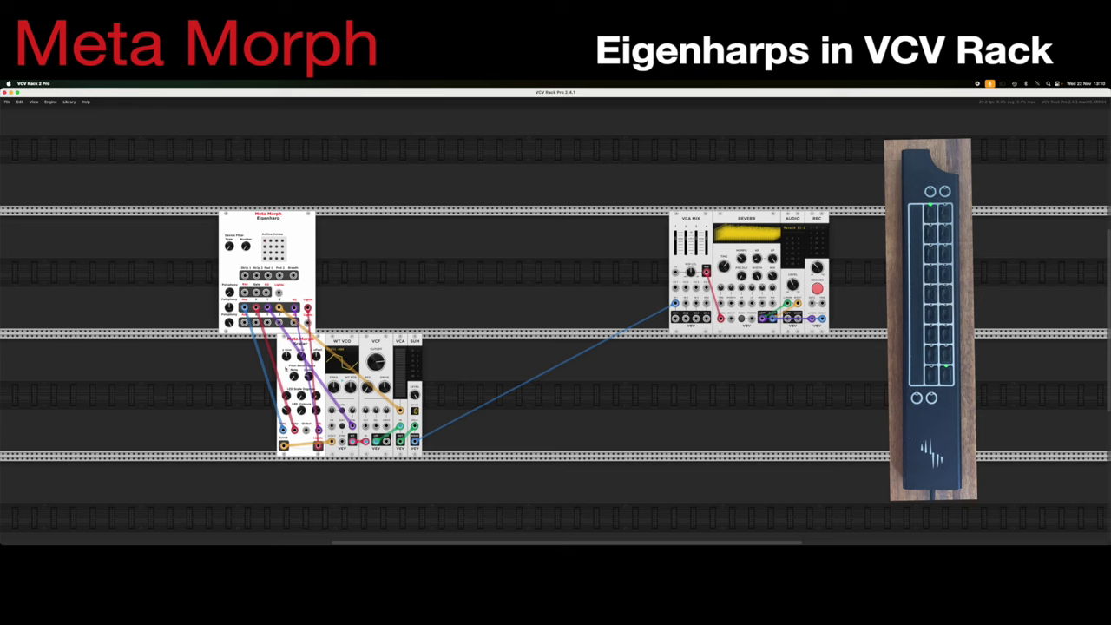
- Remove the X cable from the Scaler's second input and adjust the Scaler's LED settings
{"action": "right_click", "coordinate": [284, 367]}
{"action": "mouse_move", "coordinate": [301, 449]}
{"action": "right_click", "coordinate": [295, 431]}
{"action": "left_click_drag", "start_coordinate": [294, 432], "coordinate": [230, 429]}
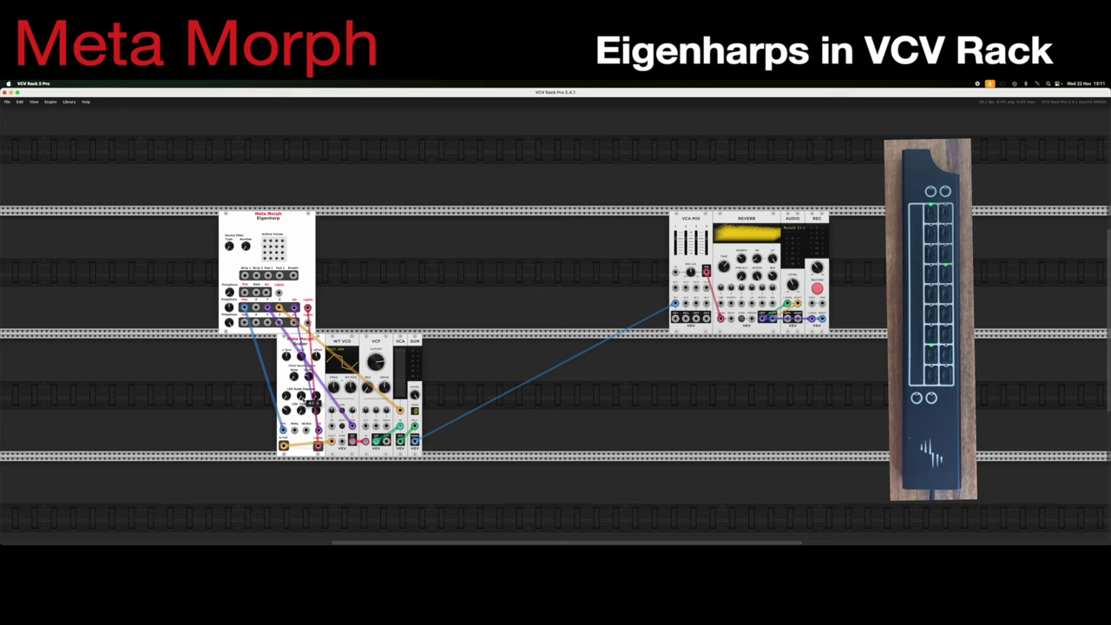
{"action": "left_click_drag", "start_coordinate": [306, 411], "coordinate": [306, 414]}
- Add an Illuminator module below the Eigenharp and feed its two key inputs from the first and last upper-row outputs
{"action": "right_click", "coordinate": [182, 383]}
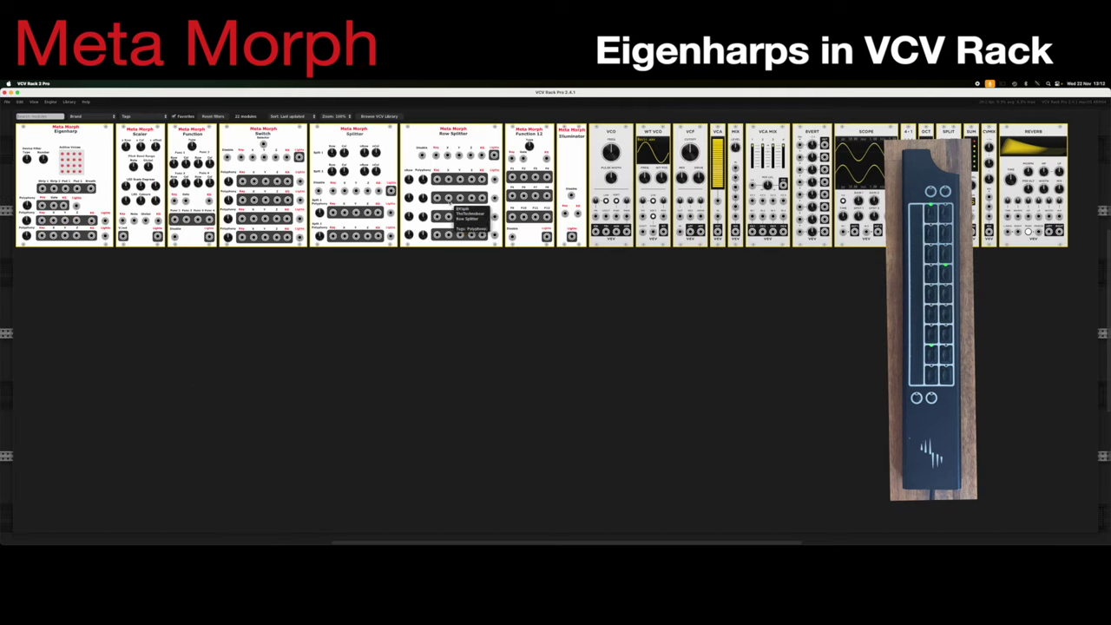
{"action": "left_click", "coordinate": [566, 144]}
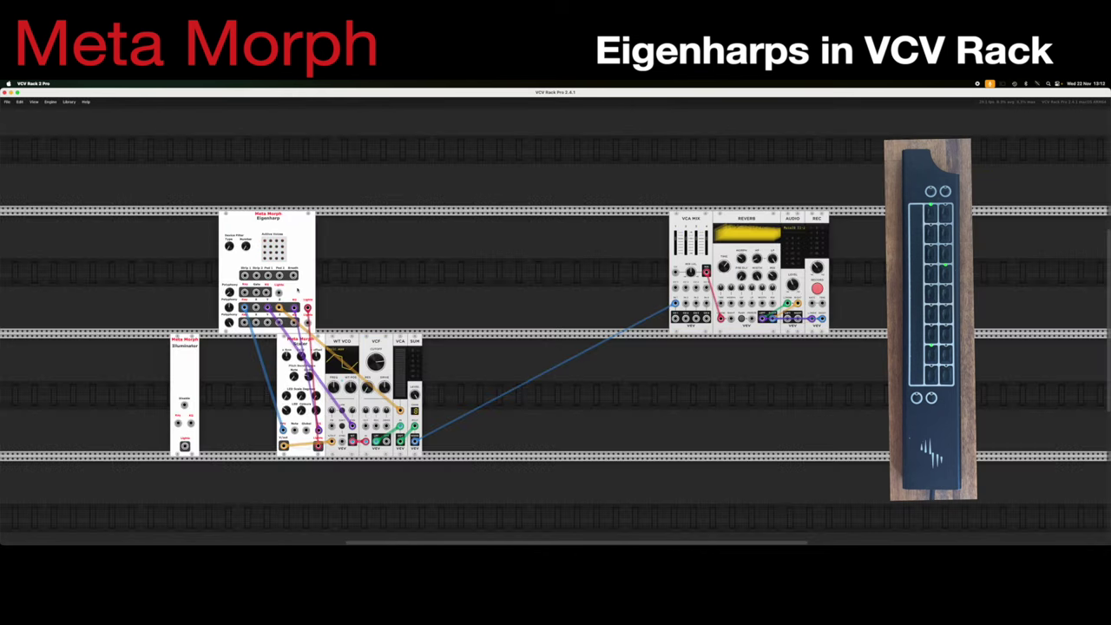
{"action": "left_click_drag", "start_coordinate": [179, 349], "coordinate": [226, 350]}
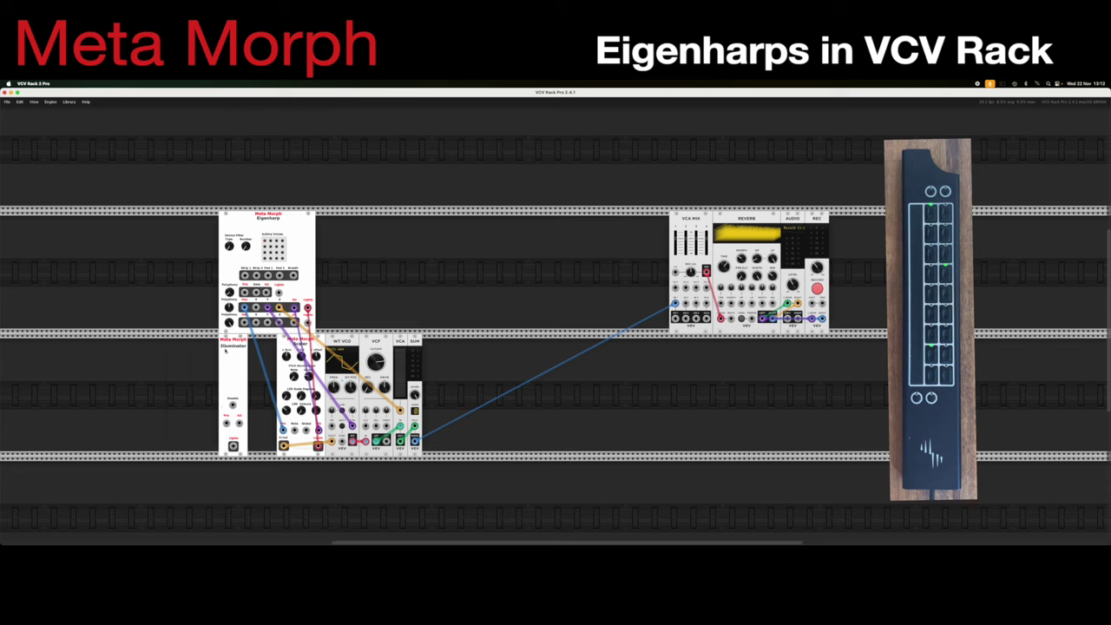
{"action": "left_click_drag", "start_coordinate": [227, 423], "coordinate": [236, 306]}
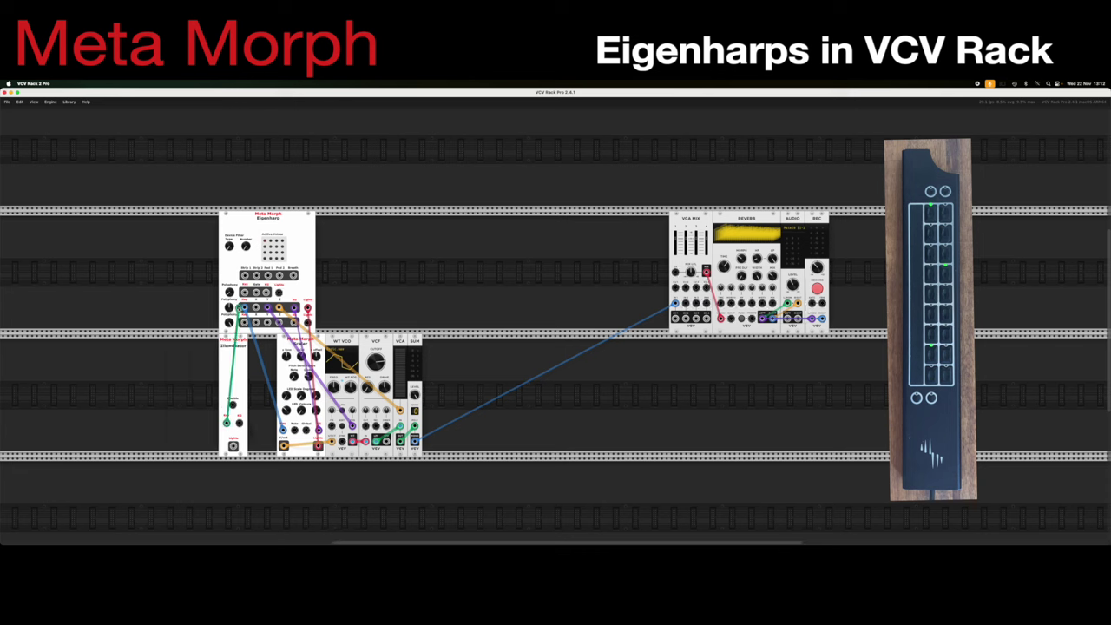
{"action": "left_click_drag", "start_coordinate": [239, 422], "coordinate": [294, 307]}
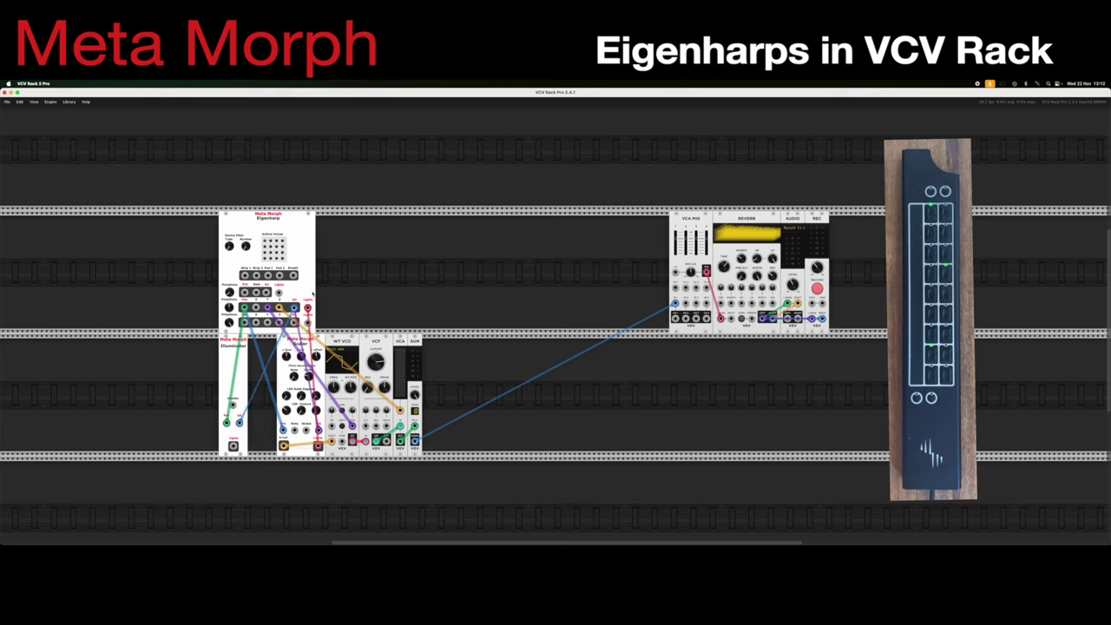
- Patch the Illuminator's Lights output into the Eigenharp's upper-row Lights input instead of the Scaler's, and select a light pattern for it
{"action": "left_click_drag", "start_coordinate": [317, 445], "coordinate": [232, 445]}
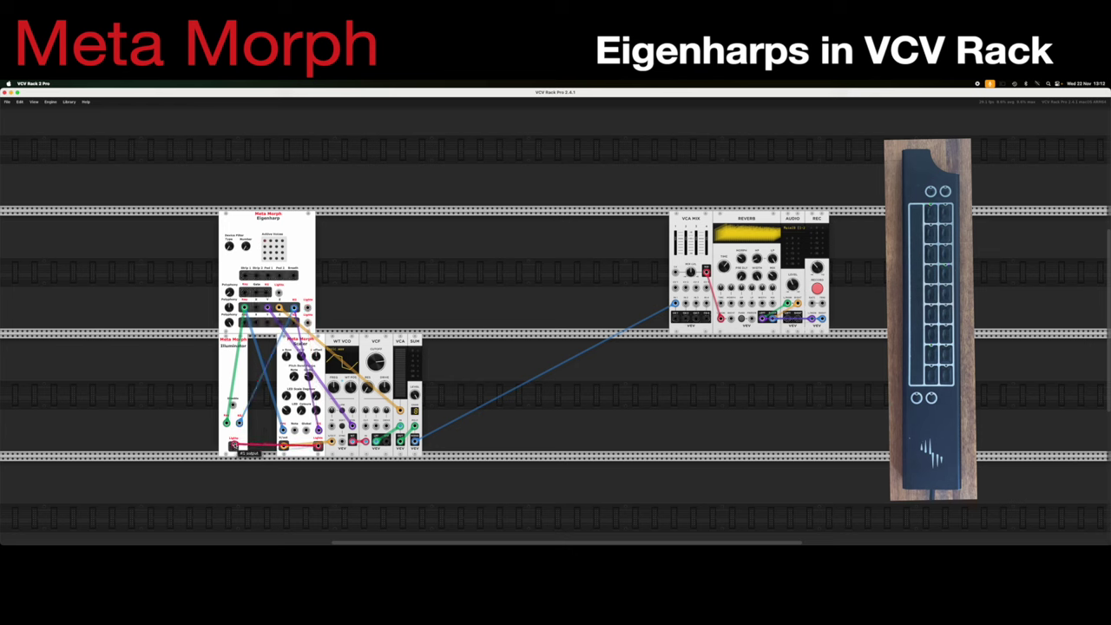
{"action": "left_click_drag", "start_coordinate": [232, 445], "coordinate": [307, 308]}
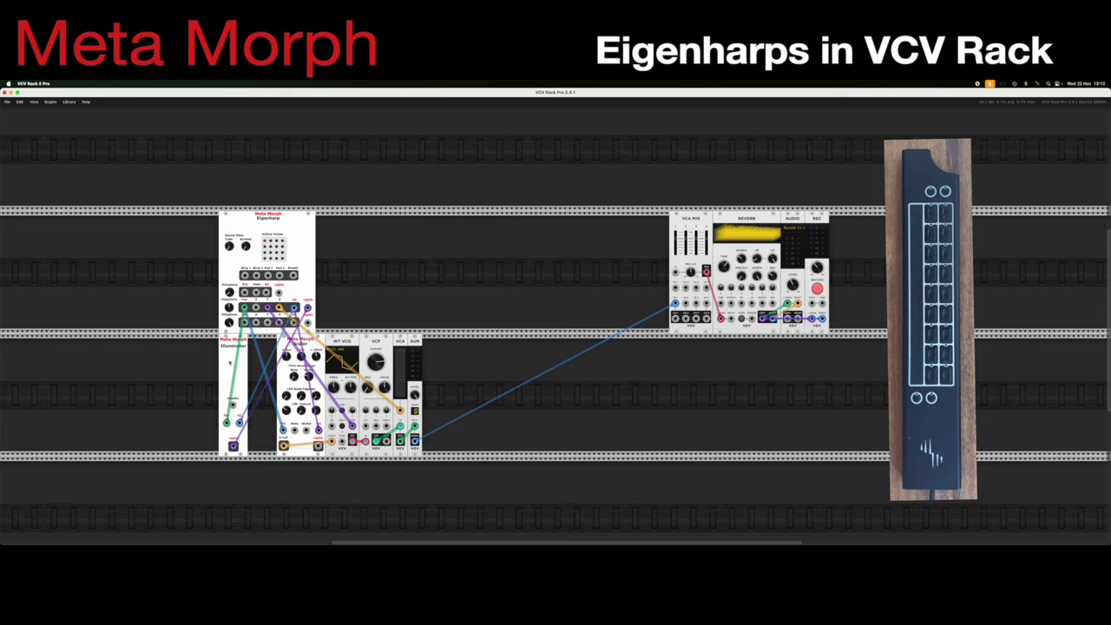
{"action": "right_click", "coordinate": [229, 365]}
{"action": "mouse_move", "coordinate": [279, 445]}
{"action": "left_click", "coordinate": [293, 450]}
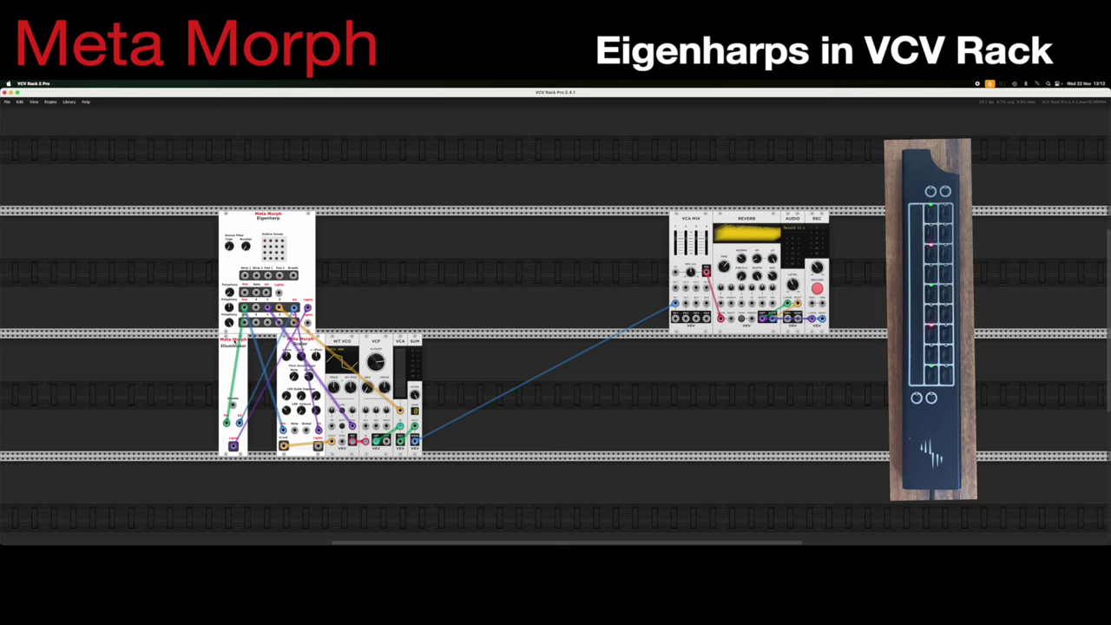
- Delete the Illuminator module and reconnect the Scaler's Lights output to the Eigenharp's upper-row Lights input
{"action": "key", "text": "BackSpace"}
{"action": "left_click_drag", "start_coordinate": [319, 446], "coordinate": [307, 307]}
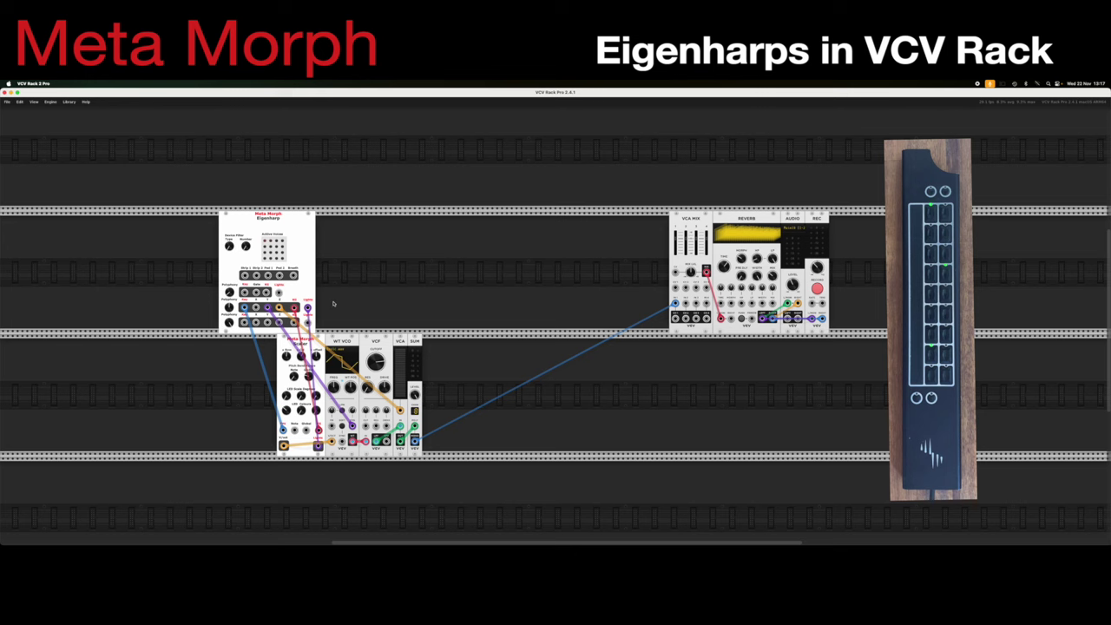
- Add a Meta Morph Switch module and place it directly against the Eigenharp module's right edge
{"action": "right_click", "coordinate": [383, 270]}
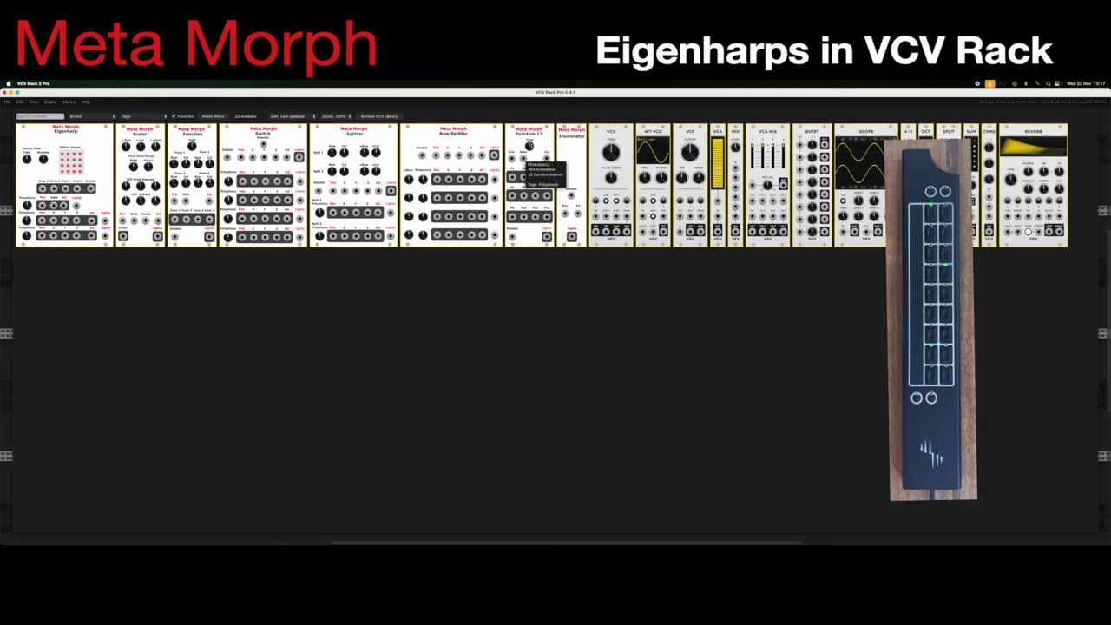
{"action": "left_click", "coordinate": [291, 162]}
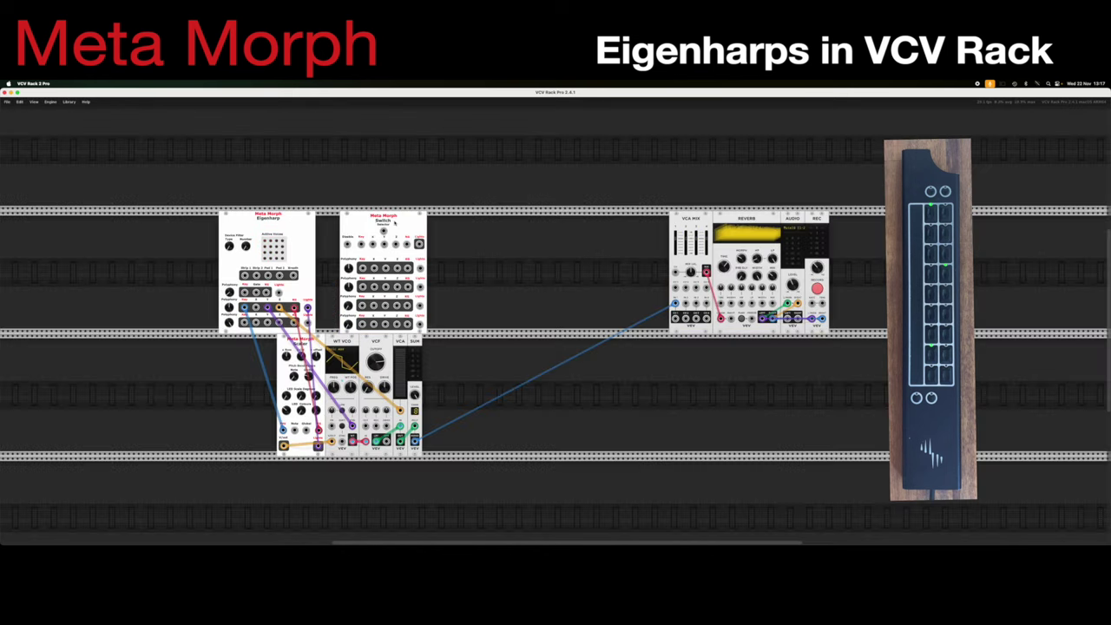
{"action": "left_click_drag", "start_coordinate": [383, 223], "coordinate": [358, 223]}
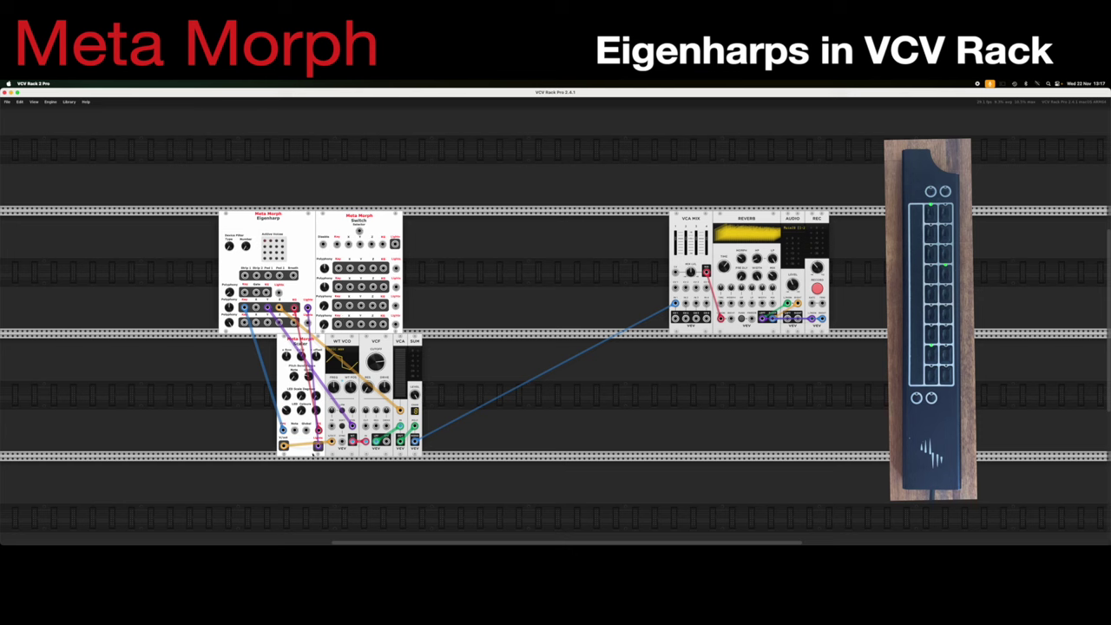
- Route the Eigenharp's five upper-row outputs into the matching Switch inputs, and feed the Eigenharp's upper-row Lights input from the Switch's Lights output
{"action": "left_click_drag", "start_coordinate": [307, 306], "coordinate": [395, 243]}
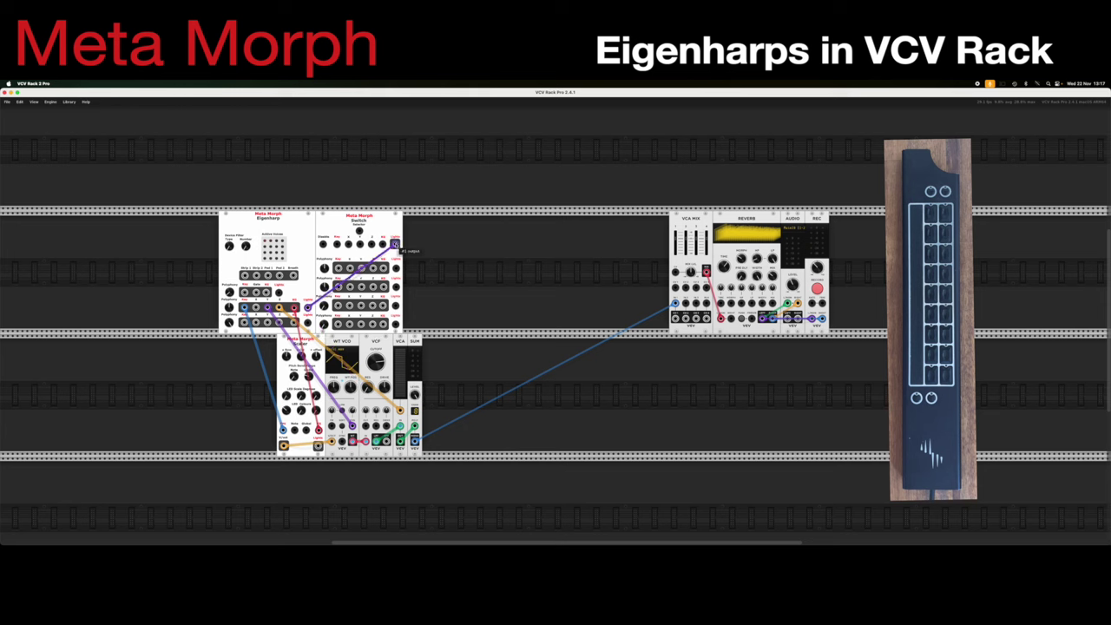
{"action": "left_click_drag", "start_coordinate": [321, 436], "coordinate": [383, 245]}
{"action": "left_click_drag", "start_coordinate": [283, 429], "coordinate": [336, 242]}
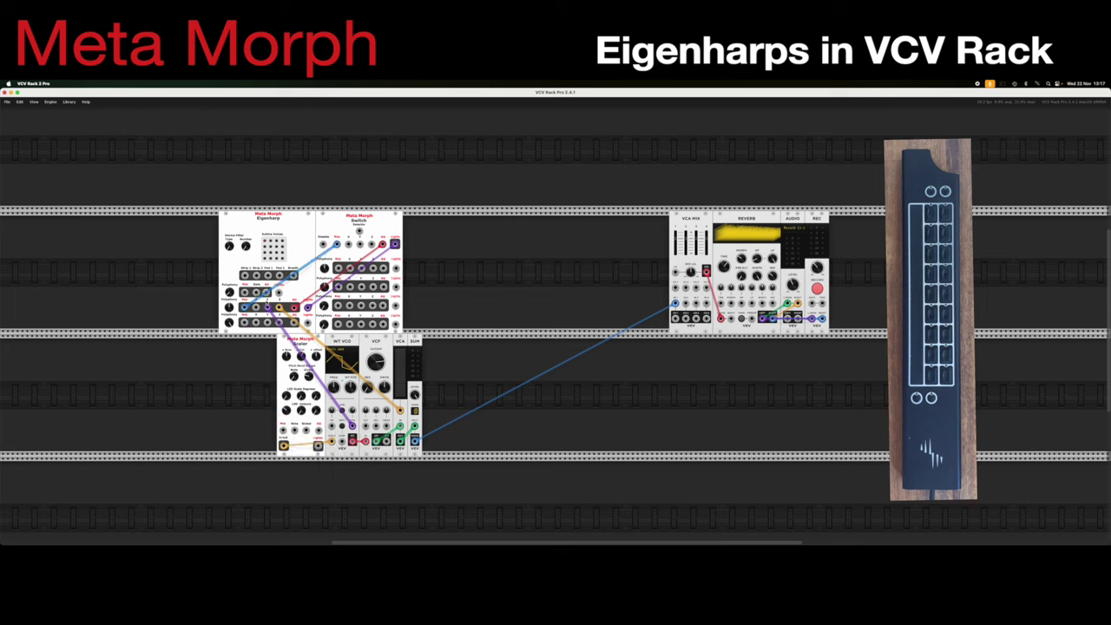
{"action": "left_click_drag", "start_coordinate": [278, 289], "coordinate": [349, 244]}
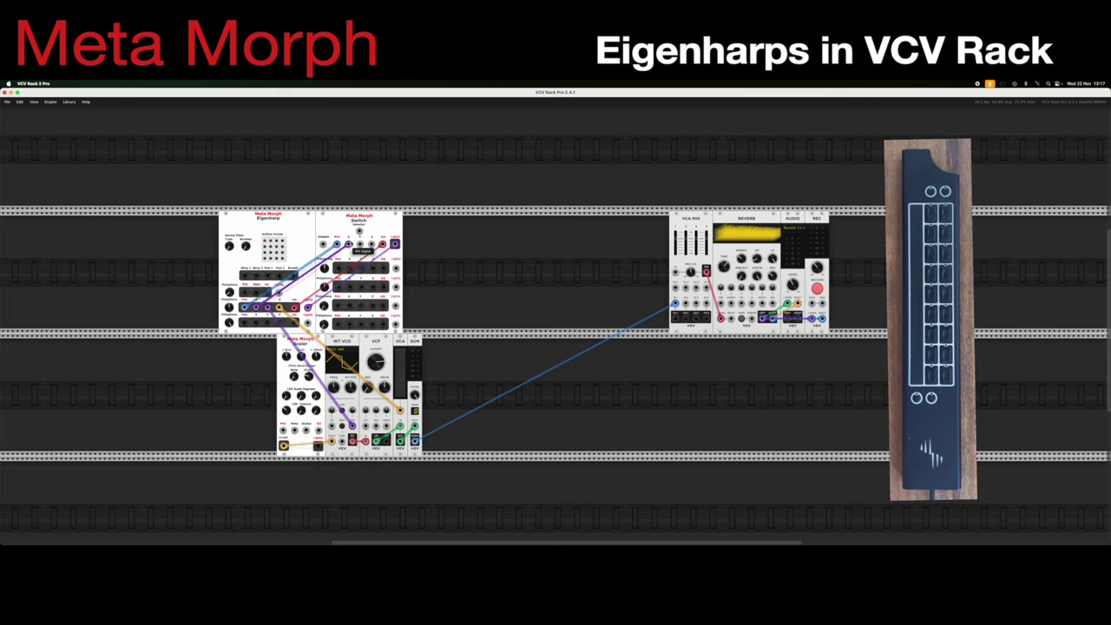
{"action": "left_click_drag", "start_coordinate": [351, 430], "coordinate": [352, 235]}
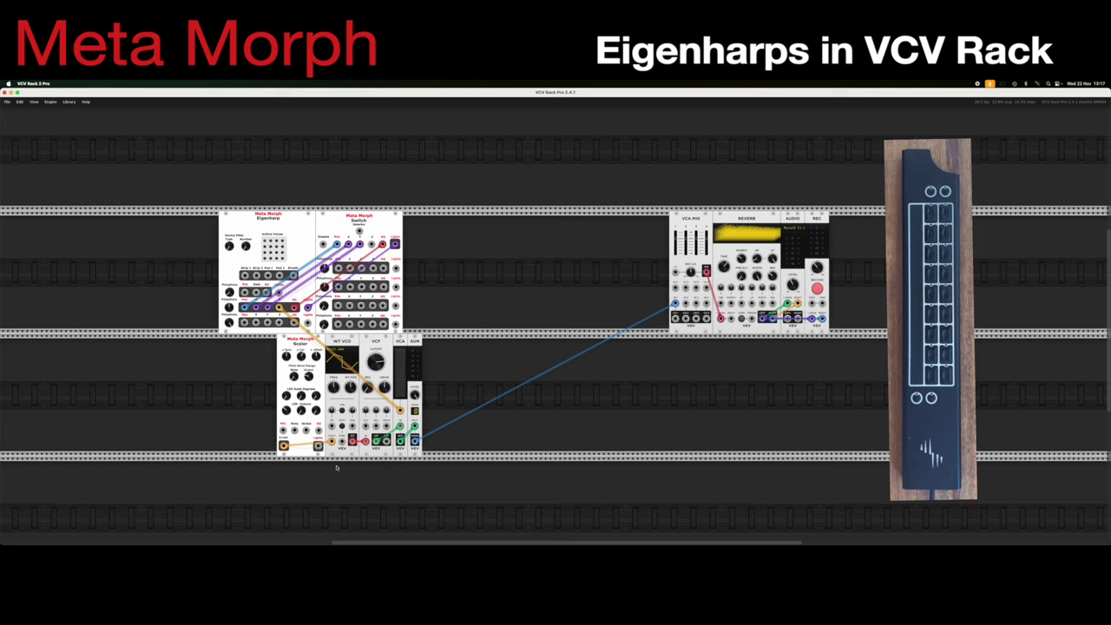
{"action": "mouse_move", "coordinate": [401, 407]}
{"action": "left_mouse_down"}
{"action": "mouse_move", "coordinate": [374, 244]}
{"action": "mouse_move", "coordinate": [400, 407]}
{"action": "left_mouse_up"}
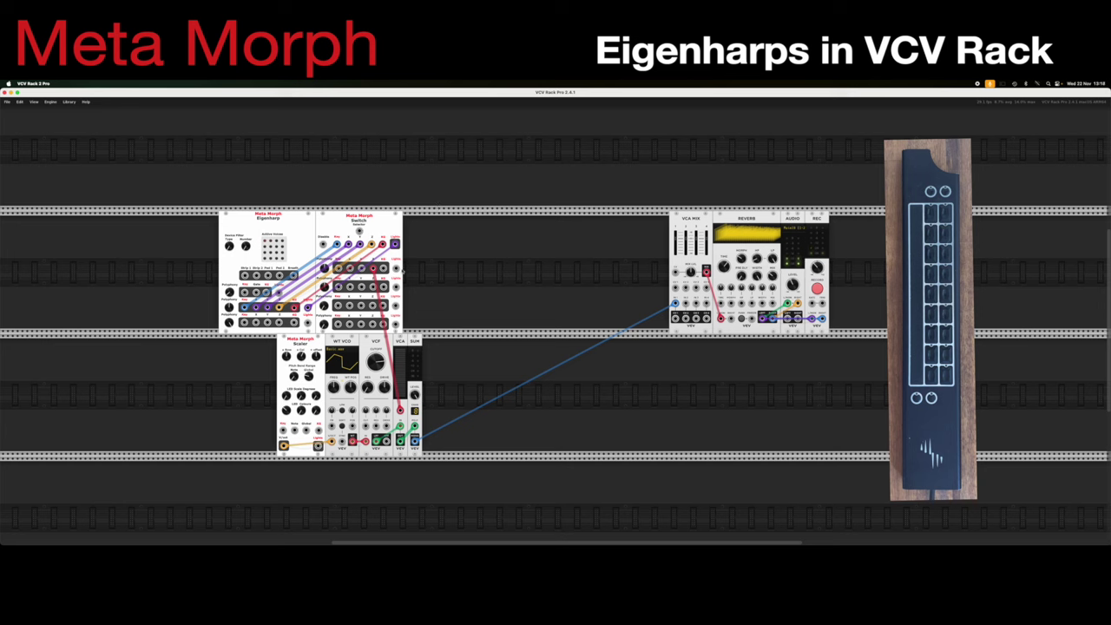
- Patch the Switch's first output row into the Scaler, WT VCO and VCA, and the Scaler's Lights output into that row's Lights input
{"action": "left_click_drag", "start_coordinate": [396, 269], "coordinate": [337, 401]}
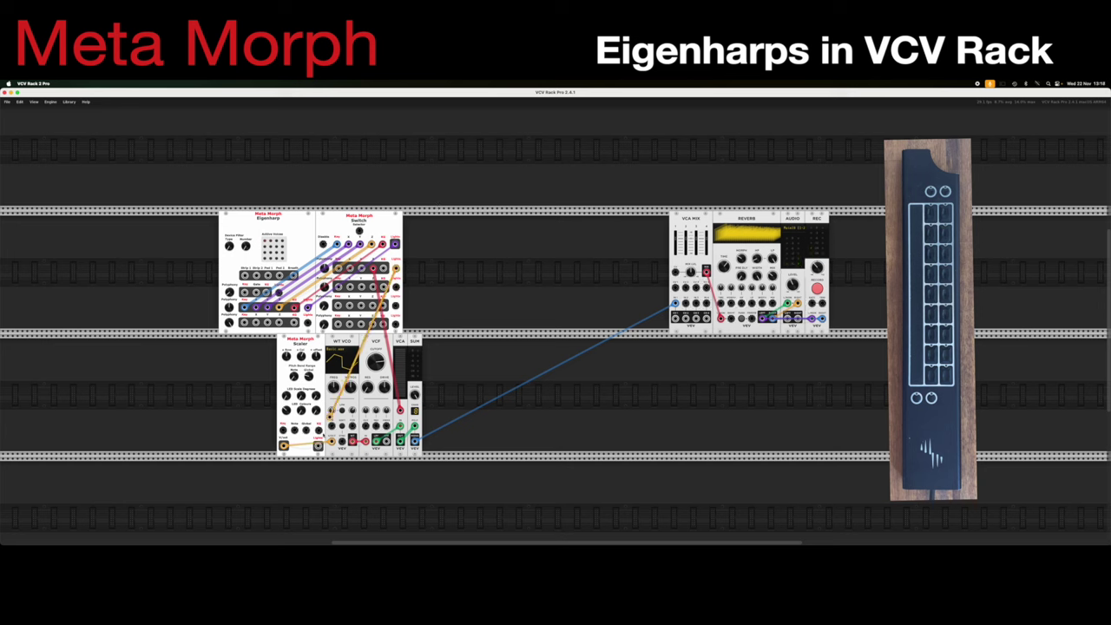
{"action": "left_click_drag", "start_coordinate": [318, 445], "coordinate": [382, 270]}
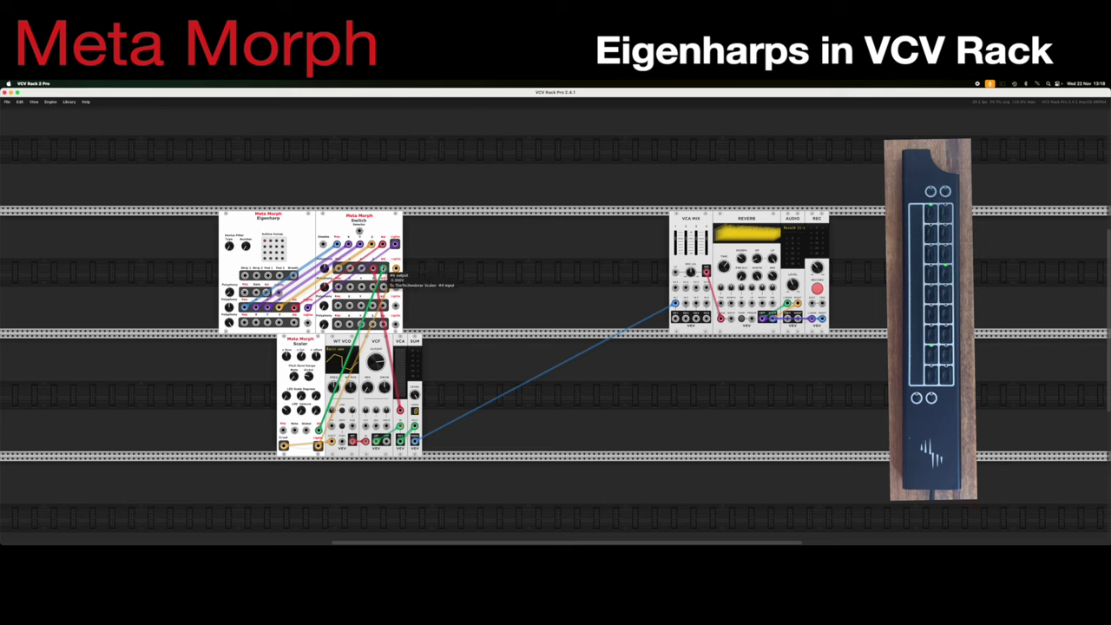
{"action": "left_click_drag", "start_coordinate": [364, 270], "coordinate": [283, 430]}
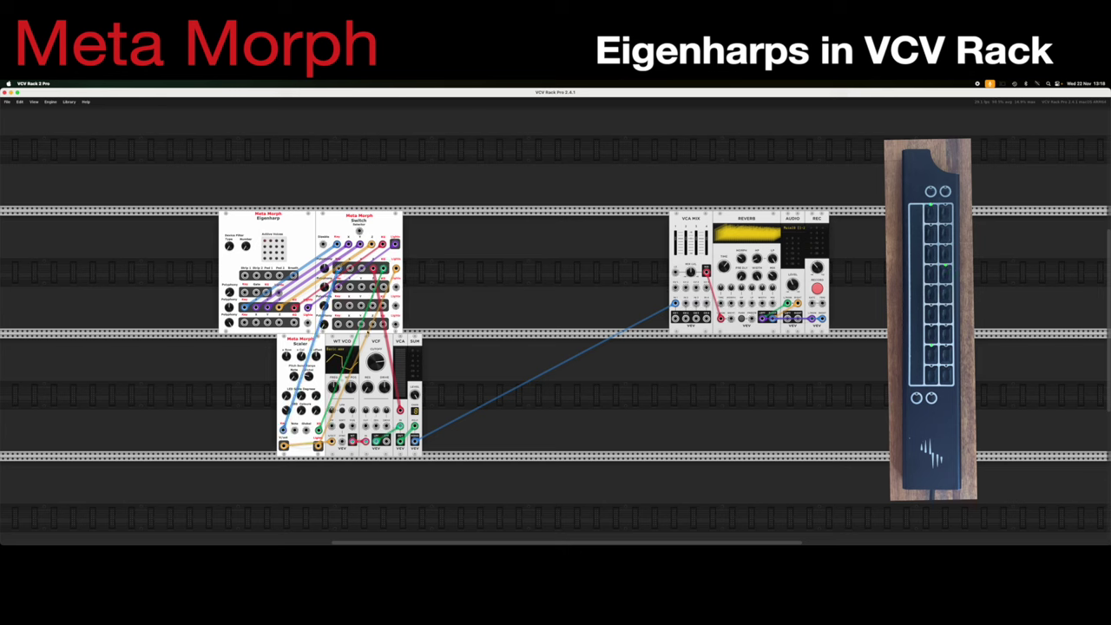
{"action": "left_click_drag", "start_coordinate": [360, 269], "coordinate": [352, 429]}
- Duplicate the Scaler, WT VCO, VCF, VCA and SUM modules together and place the copies further right in the same row
{"action": "left_click_drag", "start_coordinate": [440, 494], "coordinate": [274, 335]}
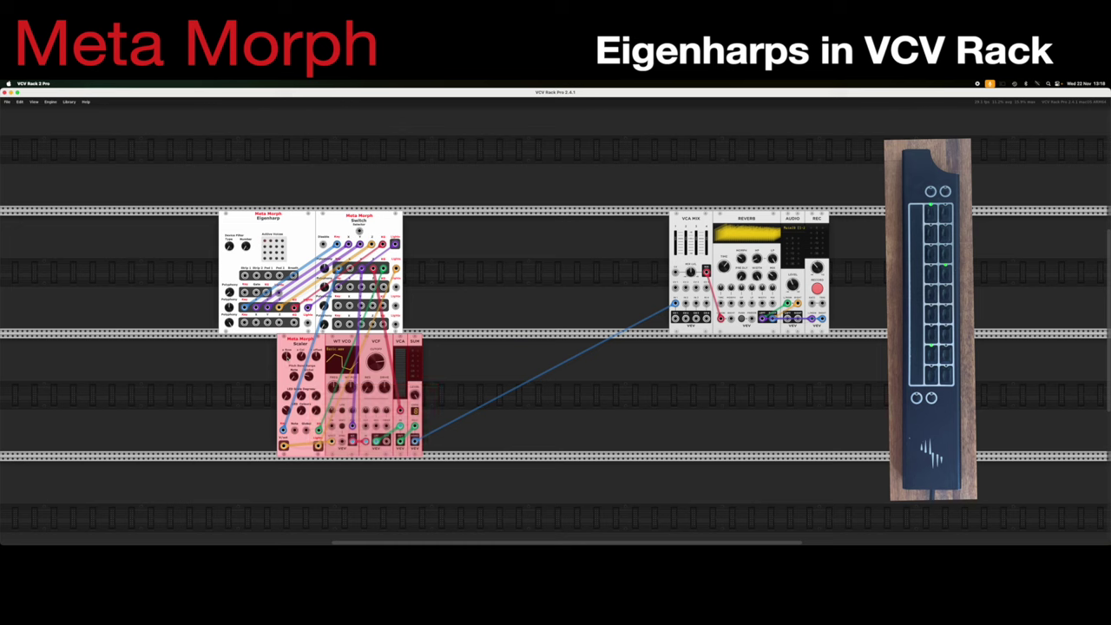
{"action": "key", "text": "ctrl+d"}
{"action": "left_click_drag", "start_coordinate": [160, 343], "coordinate": [500, 344]}
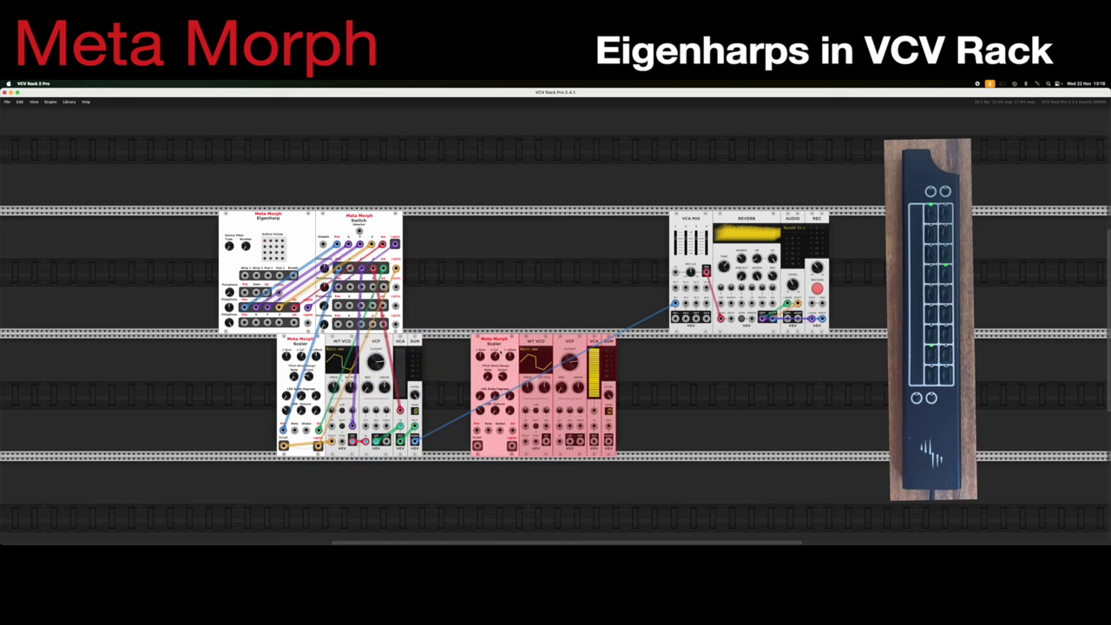
{"action": "left_click", "coordinate": [654, 376]}
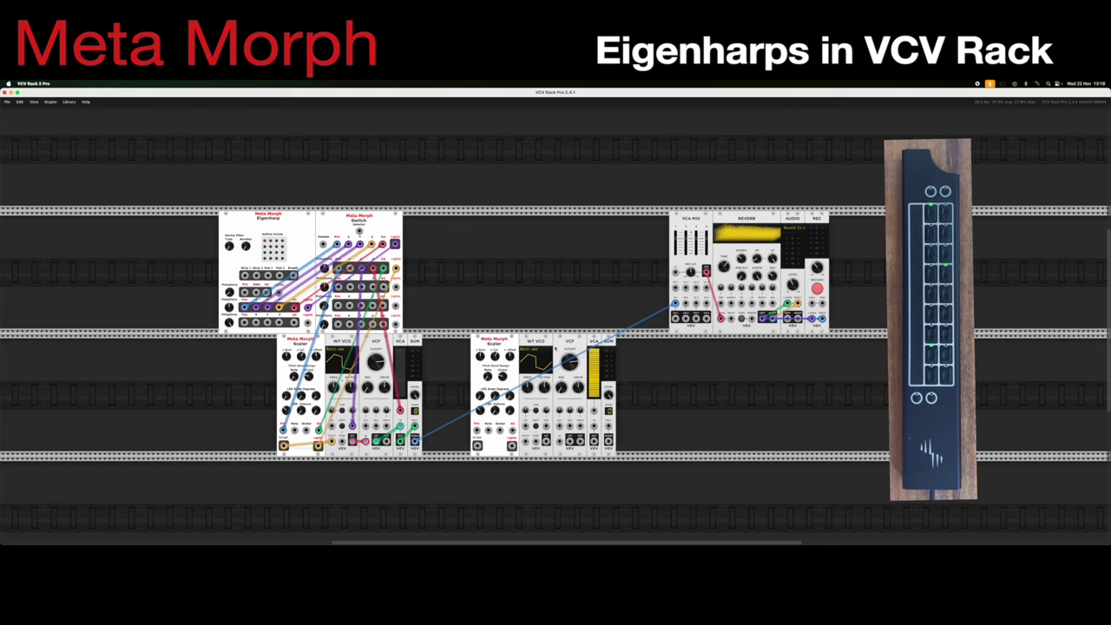
- Select a different scale for the duplicate Scaler
{"action": "right_click", "coordinate": [496, 421]}
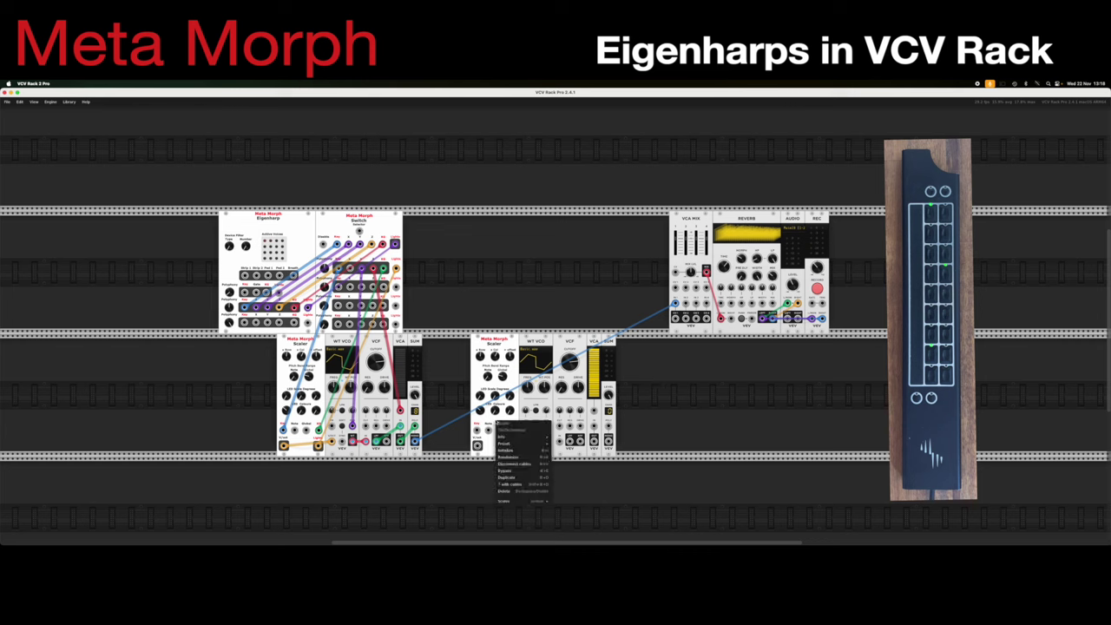
{"action": "mouse_move", "coordinate": [519, 501]}
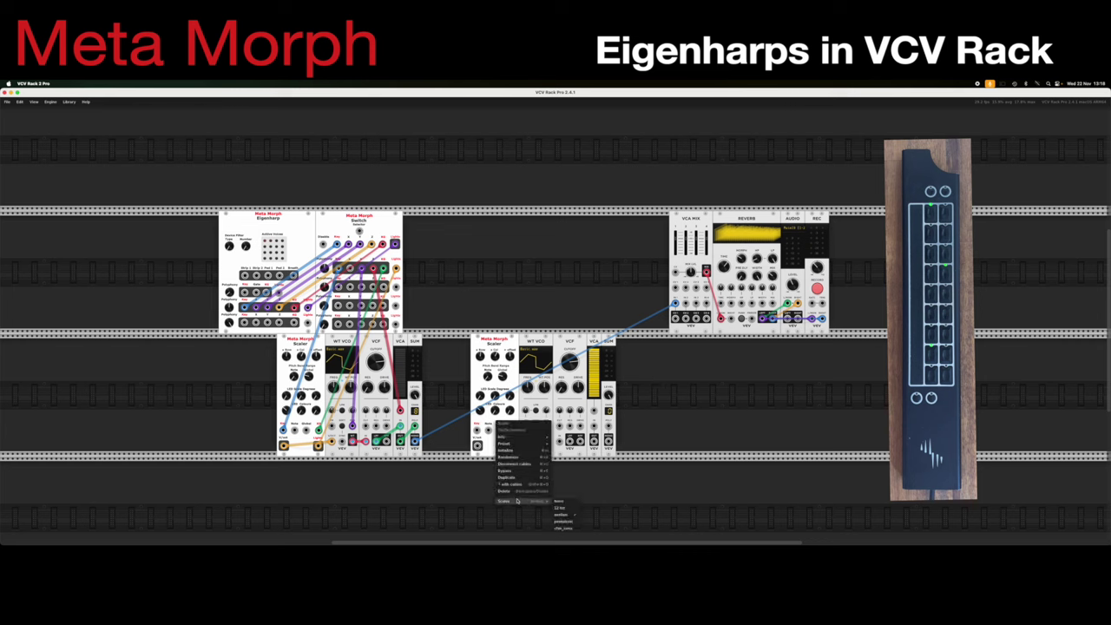
{"action": "left_click", "coordinate": [561, 506]}
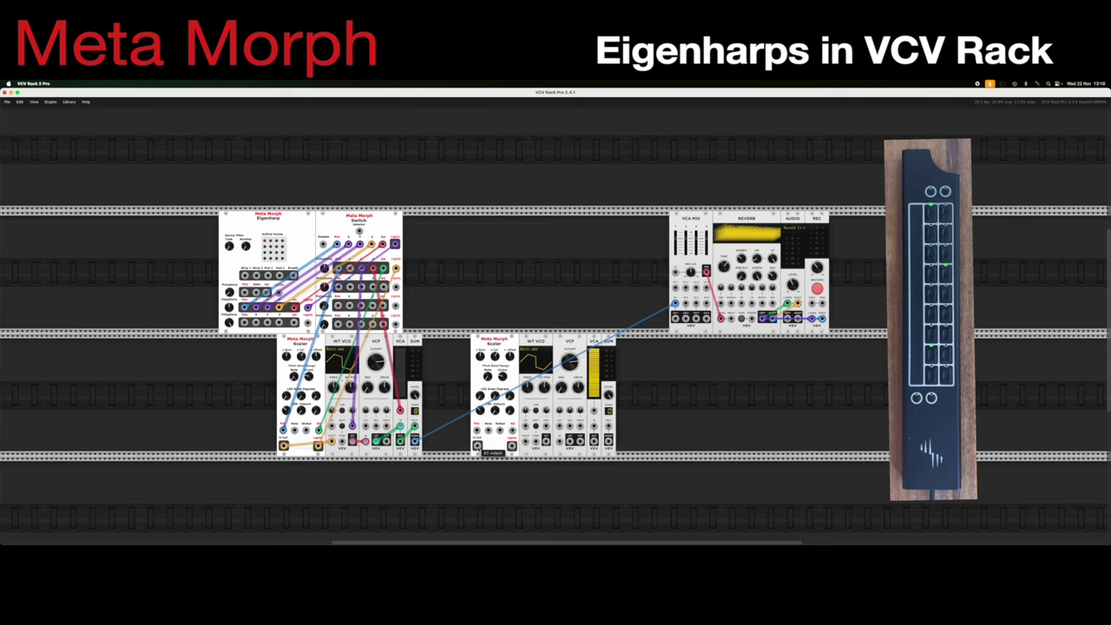
- Patch the Switch's second output row into the duplicate voice, and the duplicate SUM output into the VCA MIX's second channel
{"action": "left_click_drag", "start_coordinate": [476, 428], "coordinate": [340, 287]}
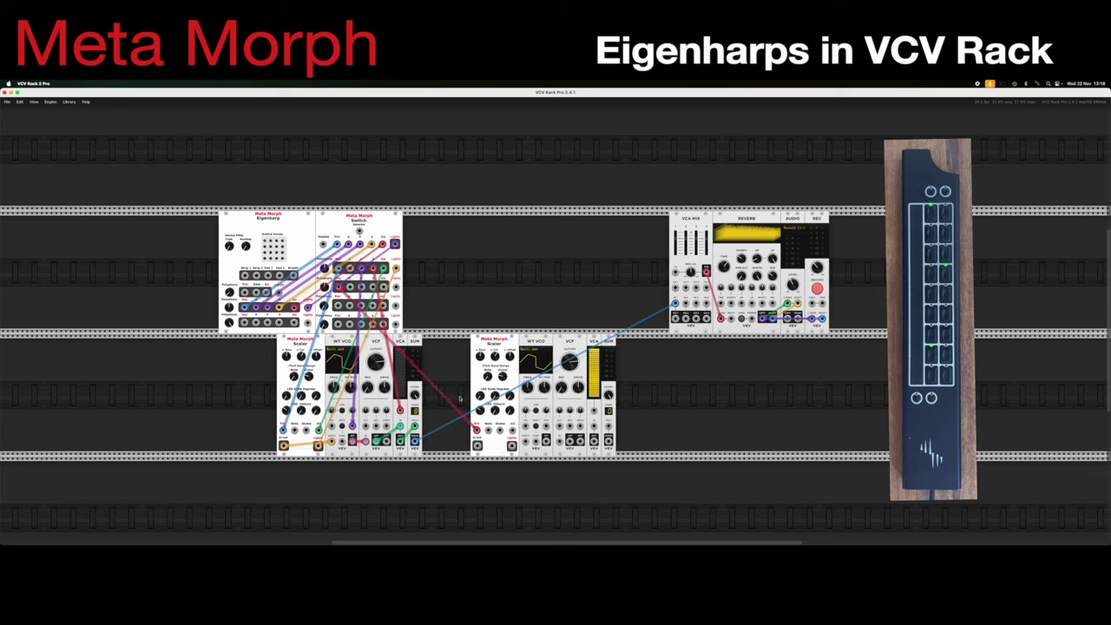
{"action": "mouse_move", "coordinate": [512, 428]}
{"action": "left_mouse_down"}
{"action": "mouse_move", "coordinate": [398, 288]}
{"action": "mouse_move", "coordinate": [503, 434]}
{"action": "mouse_move", "coordinate": [599, 438]}
{"action": "mouse_move", "coordinate": [513, 445]}
{"action": "left_mouse_up"}
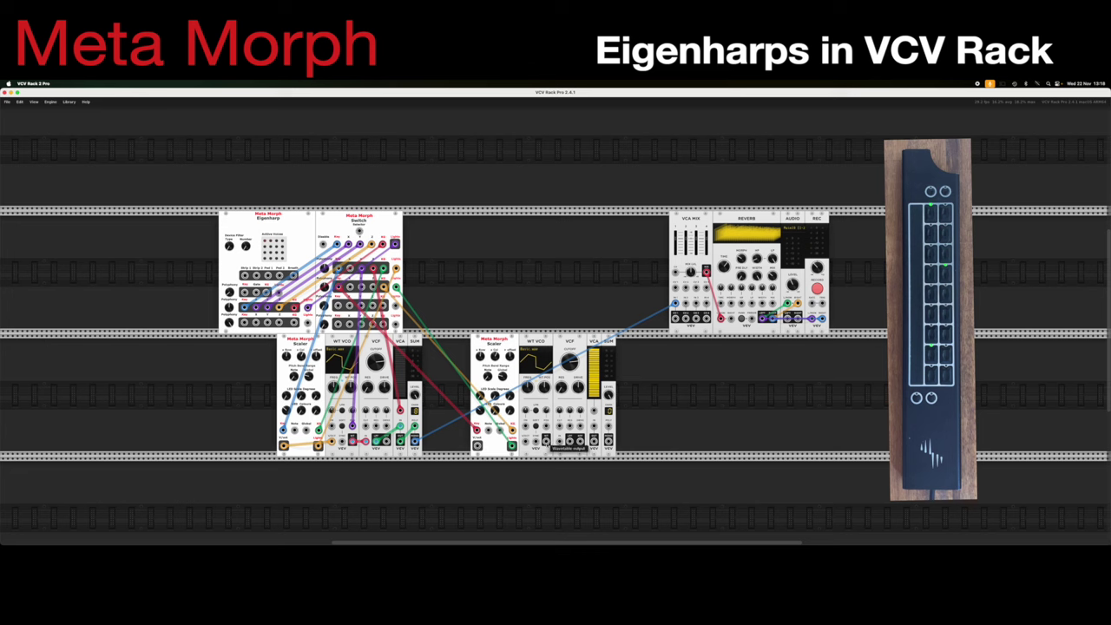
{"action": "left_click_drag", "start_coordinate": [546, 439], "coordinate": [368, 286]}
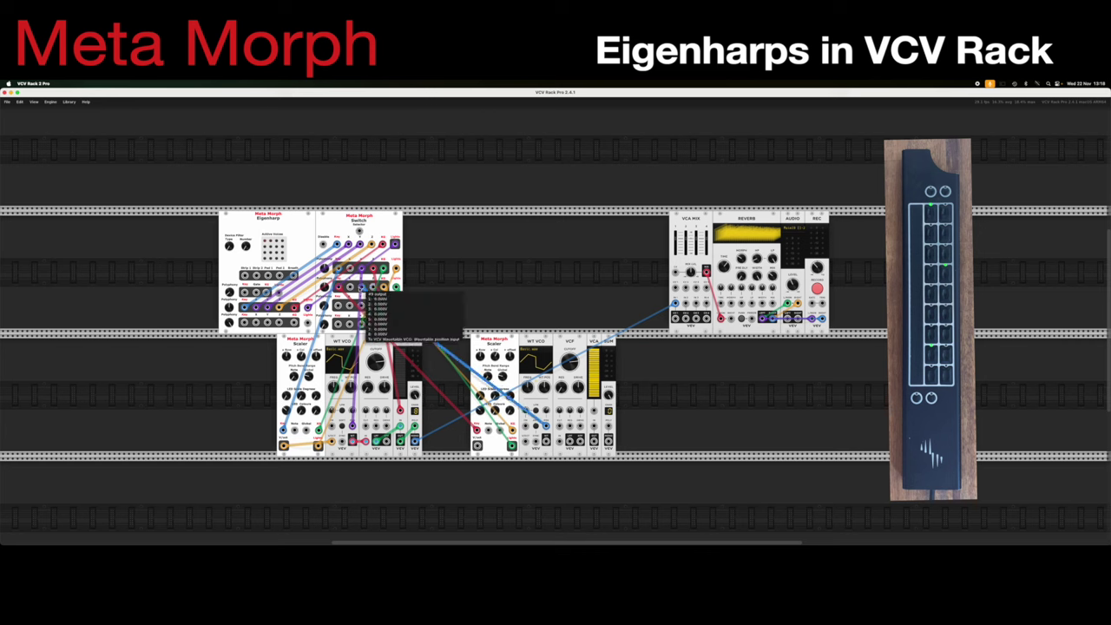
{"action": "left_click_drag", "start_coordinate": [383, 287], "coordinate": [596, 426]}
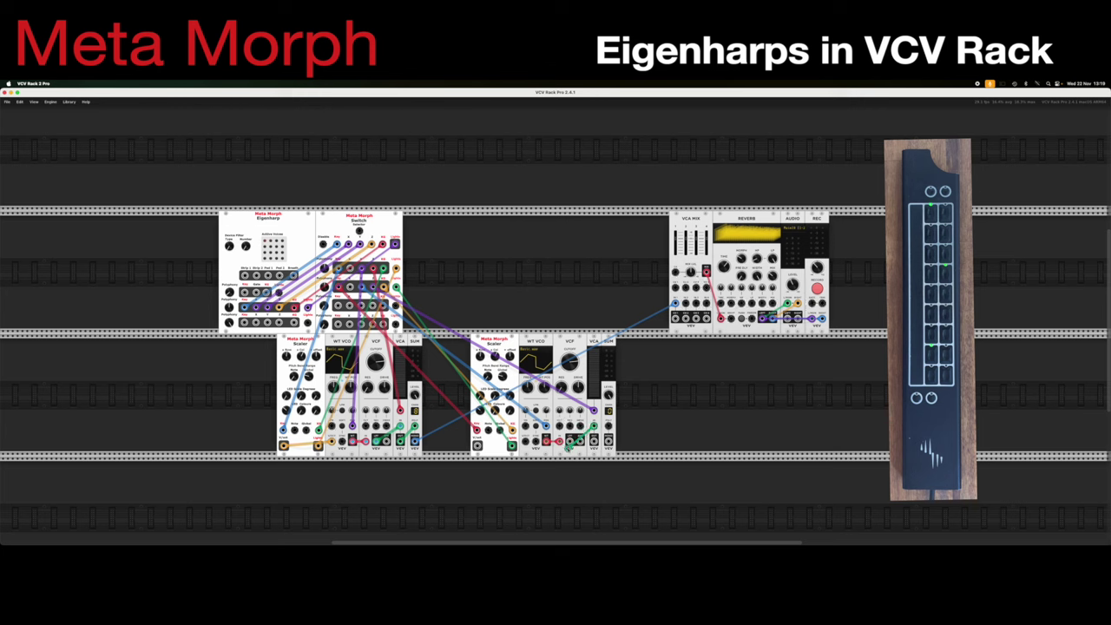
{"action": "left_click_drag", "start_coordinate": [608, 440], "coordinate": [685, 305]}
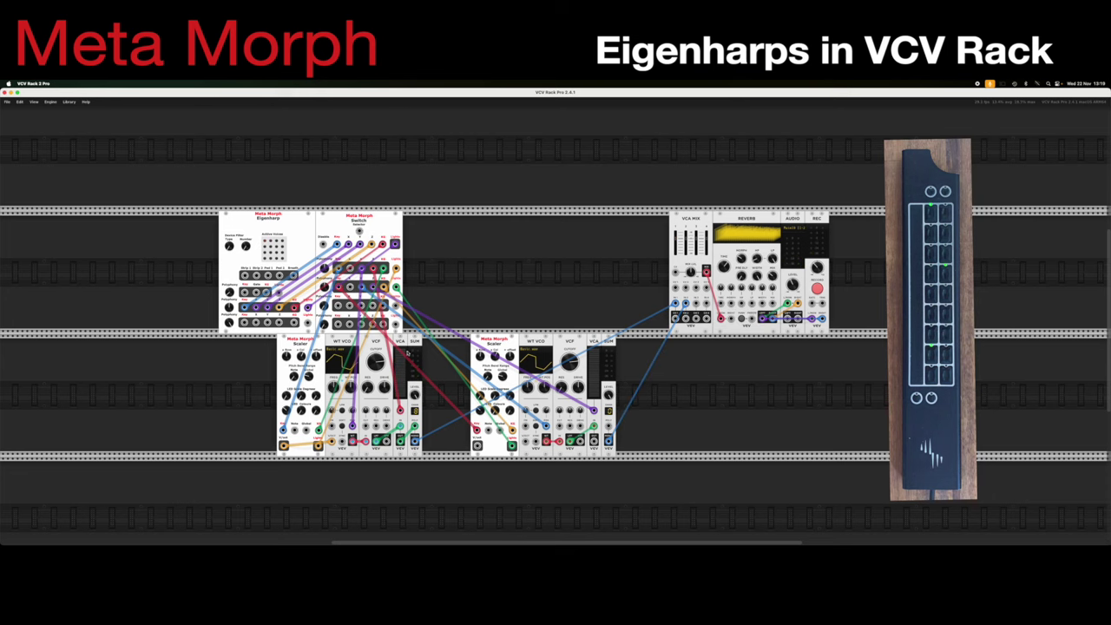
- Add an 8VERT module right of the Switch and drive the Switch's Selector input from its first row after adjusting that row's gain
{"action": "right_click", "coordinate": [413, 162]}
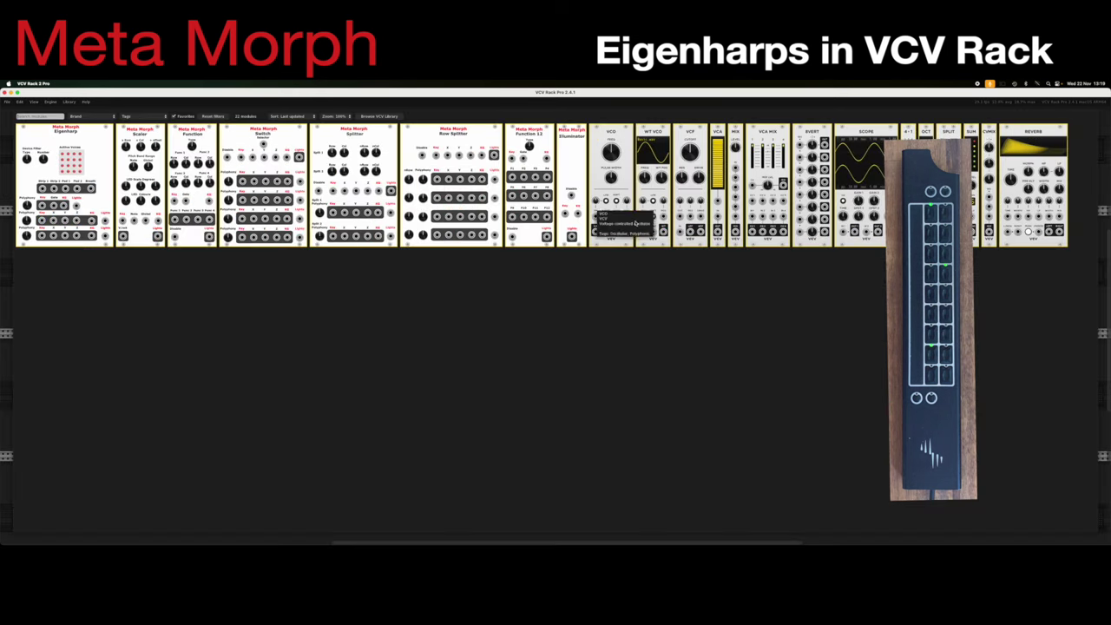
{"action": "left_click", "coordinate": [804, 135]}
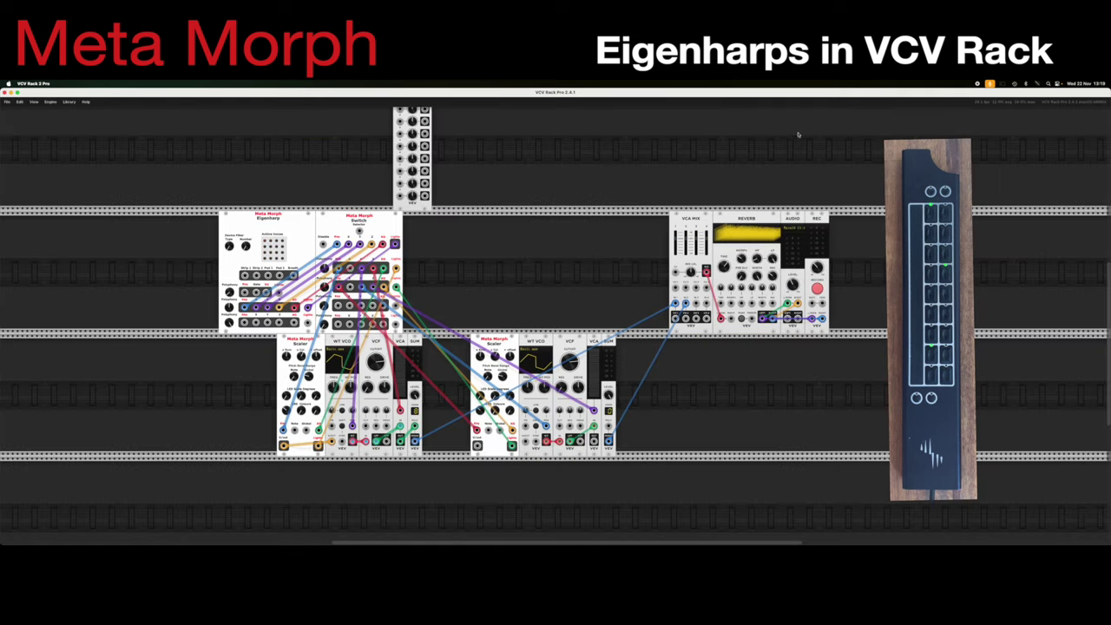
{"action": "scroll", "coordinate": [452, 184], "scroll_direction": "up", "scroll_amount": 2}
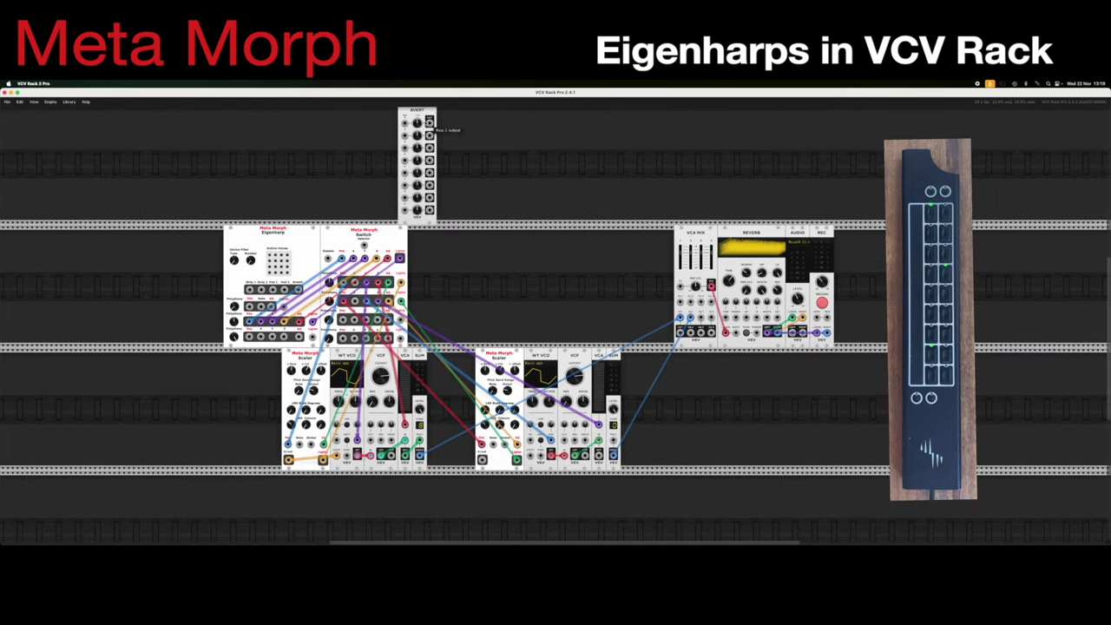
{"action": "left_click_drag", "start_coordinate": [416, 130], "coordinate": [365, 245]}
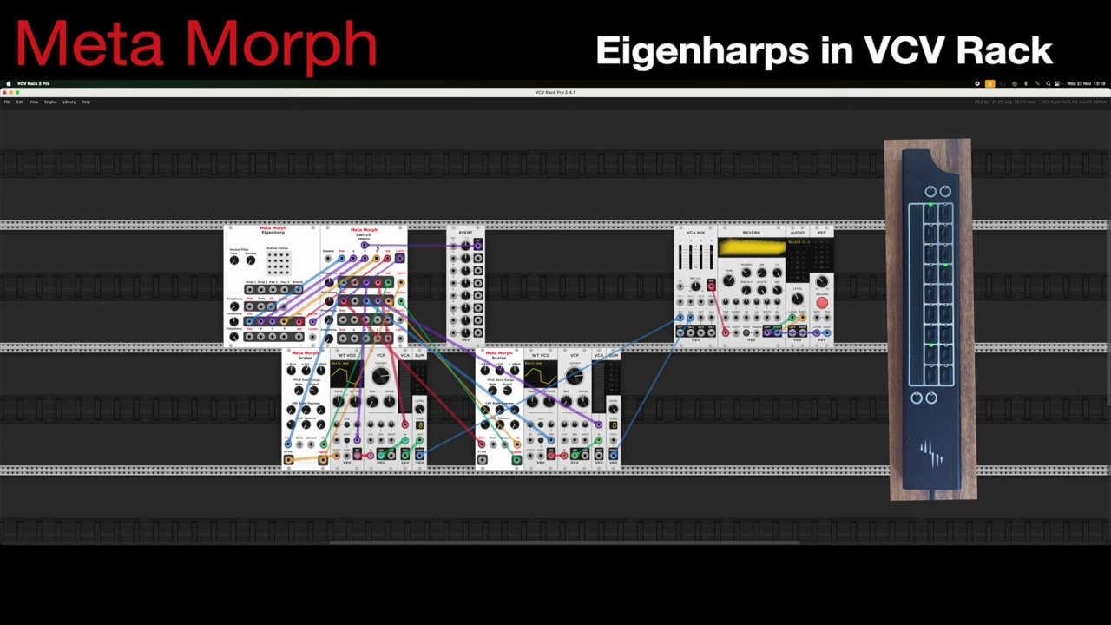
{"action": "right_click", "coordinate": [467, 247]}
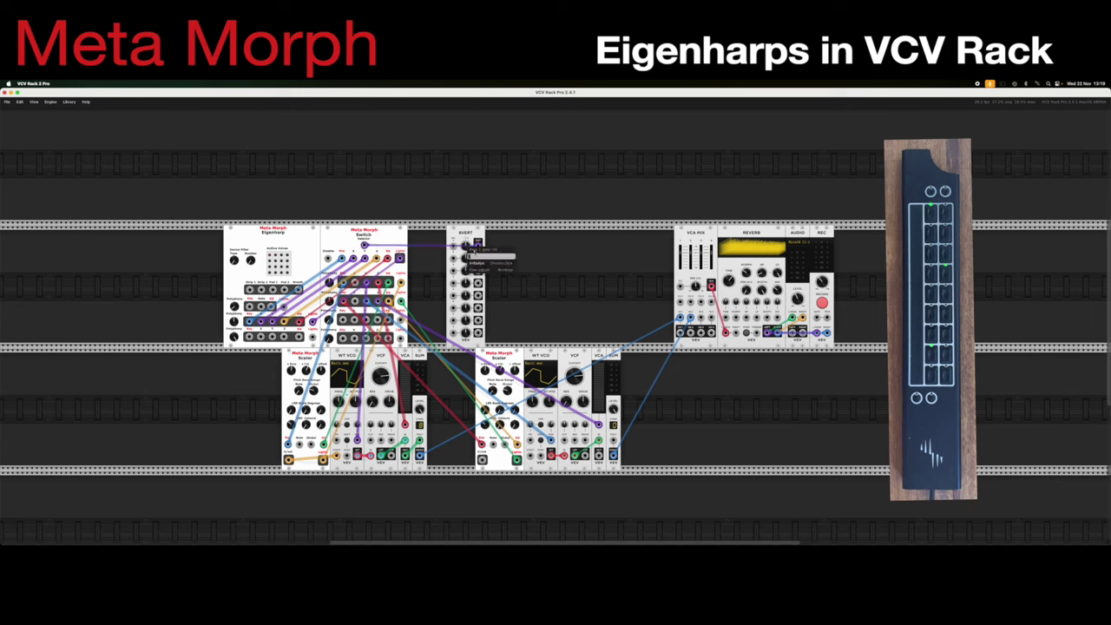
{"action": "left_click", "coordinate": [483, 260]}
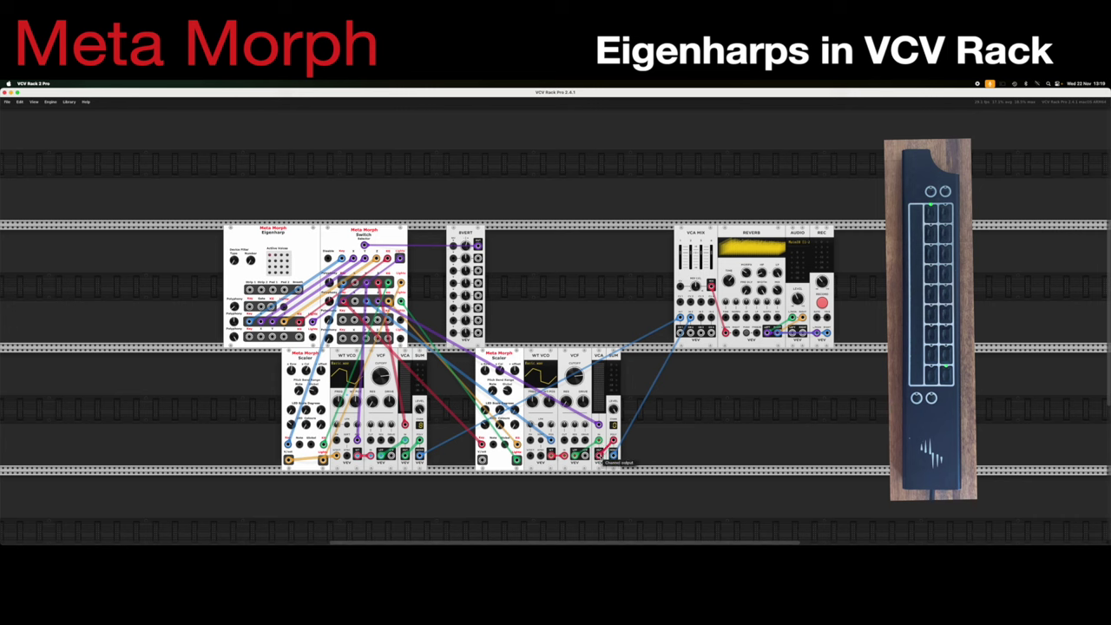
{"action": "mouse_move", "coordinate": [599, 455]}
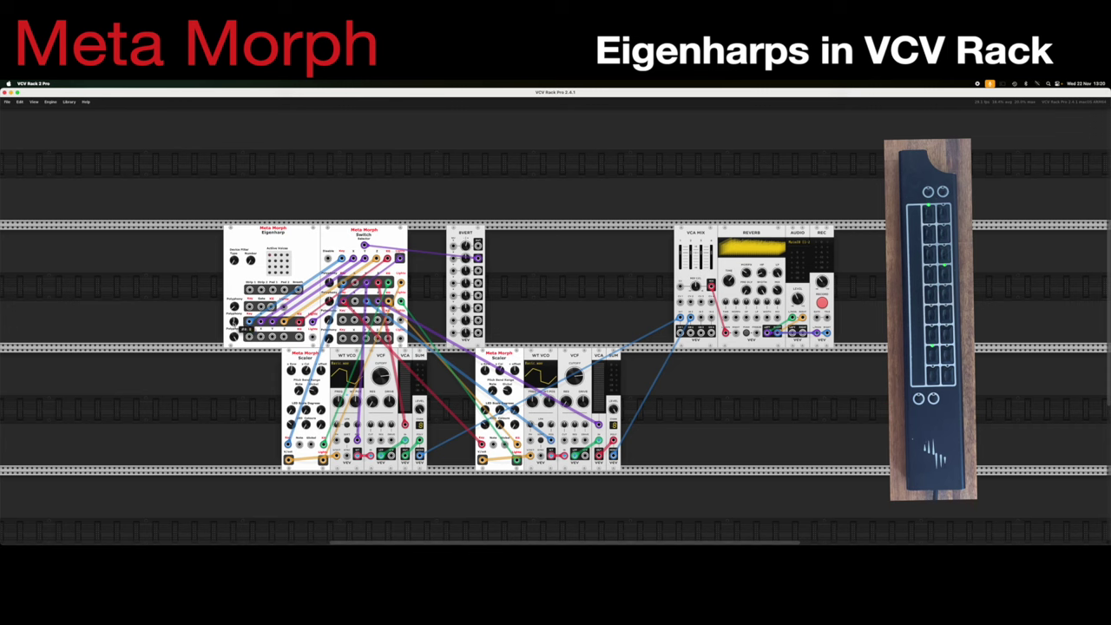
{"action": "left_click_drag", "start_coordinate": [233, 335], "coordinate": [232, 321]}
- Replace the 8VERT module with a Meta Morph Function 12 module placed in the row above the Switch
{"action": "mouse_move", "coordinate": [248, 322]}
{"action": "mouse_move", "coordinate": [387, 287]}
{"action": "mouse_move", "coordinate": [330, 283]}
{"action": "mouse_move", "coordinate": [406, 394]}
{"action": "key", "text": "BackSpace"}
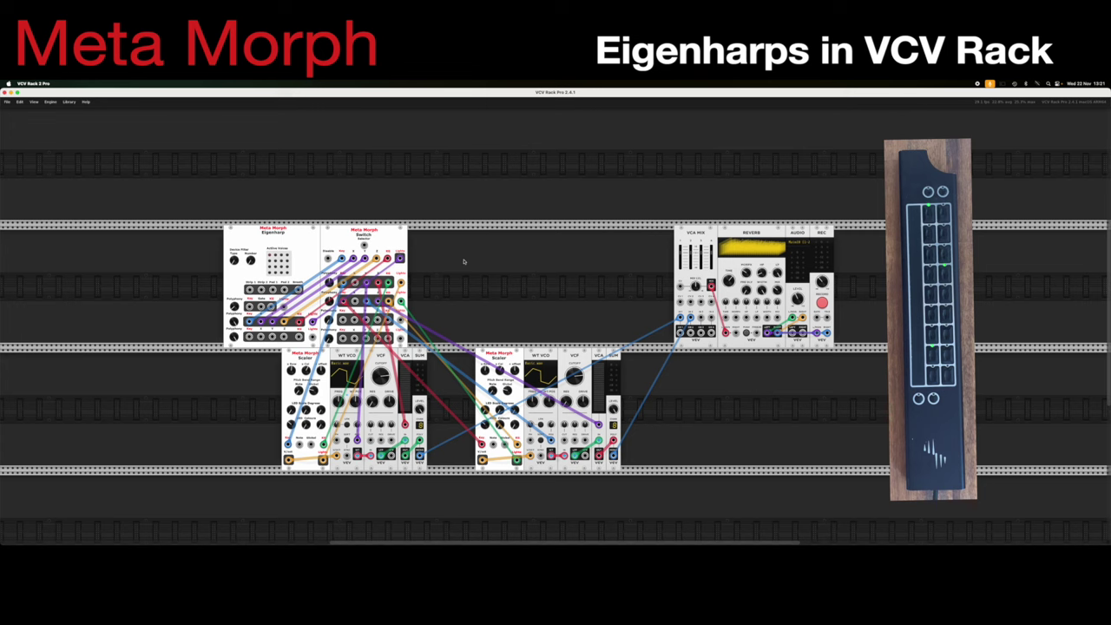
{"action": "right_click", "coordinate": [464, 262]}
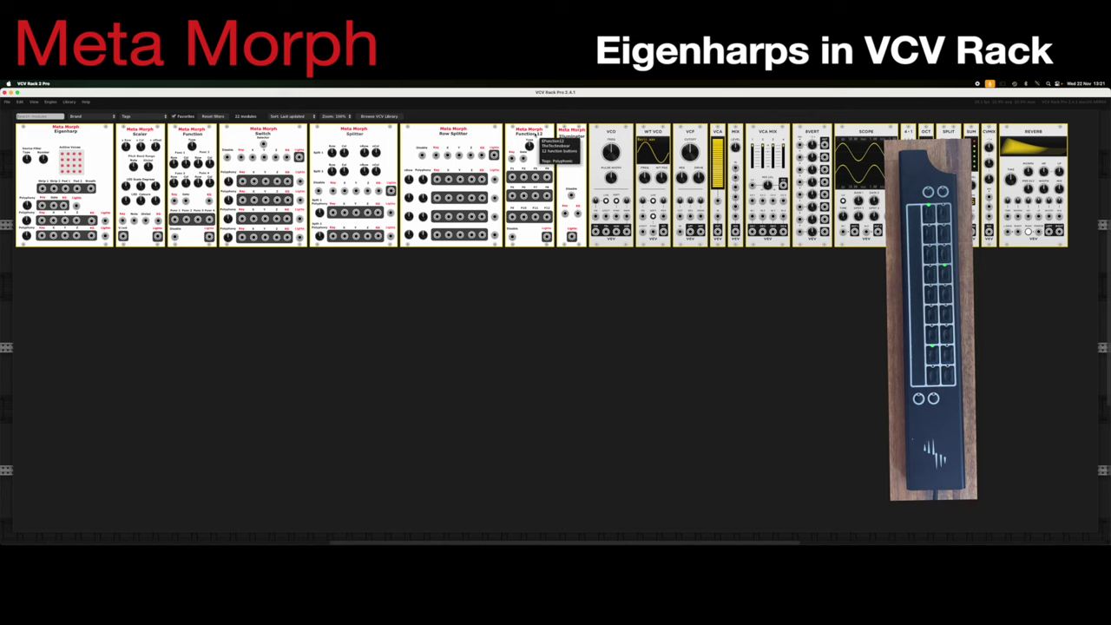
{"action": "key", "text": "Escape"}
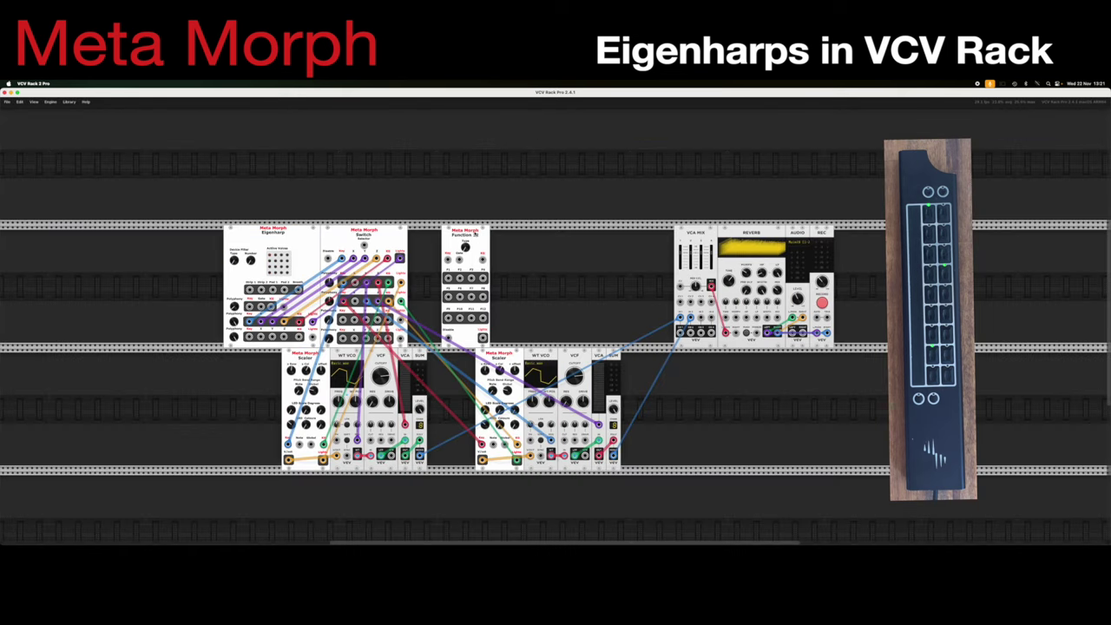
{"action": "left_click_drag", "start_coordinate": [474, 233], "coordinate": [356, 186]}
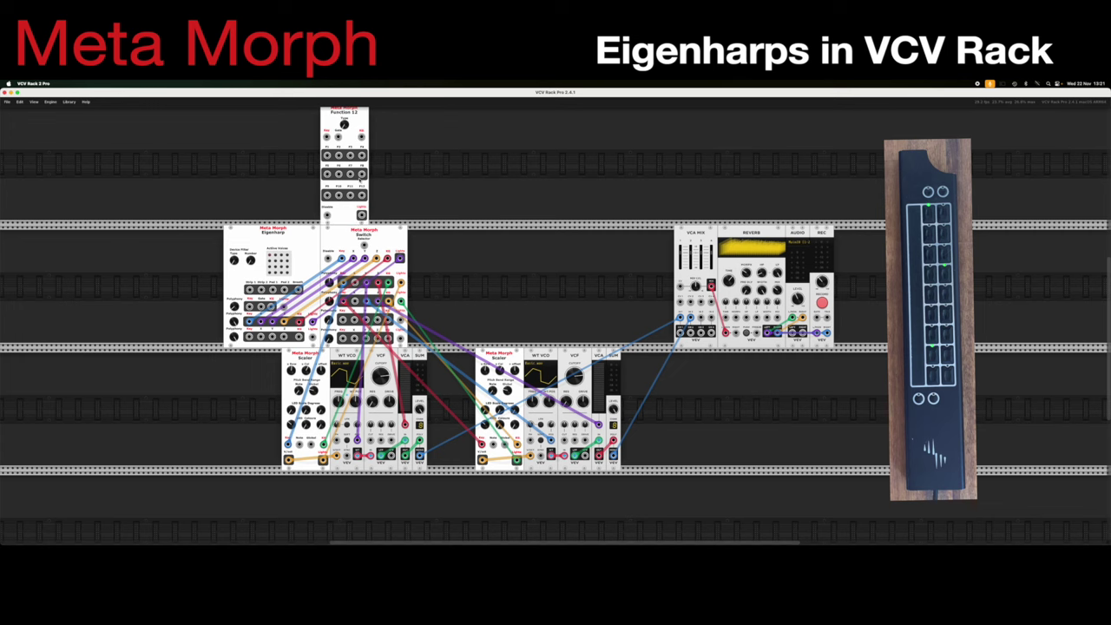
- Patch the first jack of the Eigenharp's second output row into the Function 12's Key input
{"action": "scroll", "coordinate": [360, 183], "scroll_direction": "up", "scroll_amount": 1}
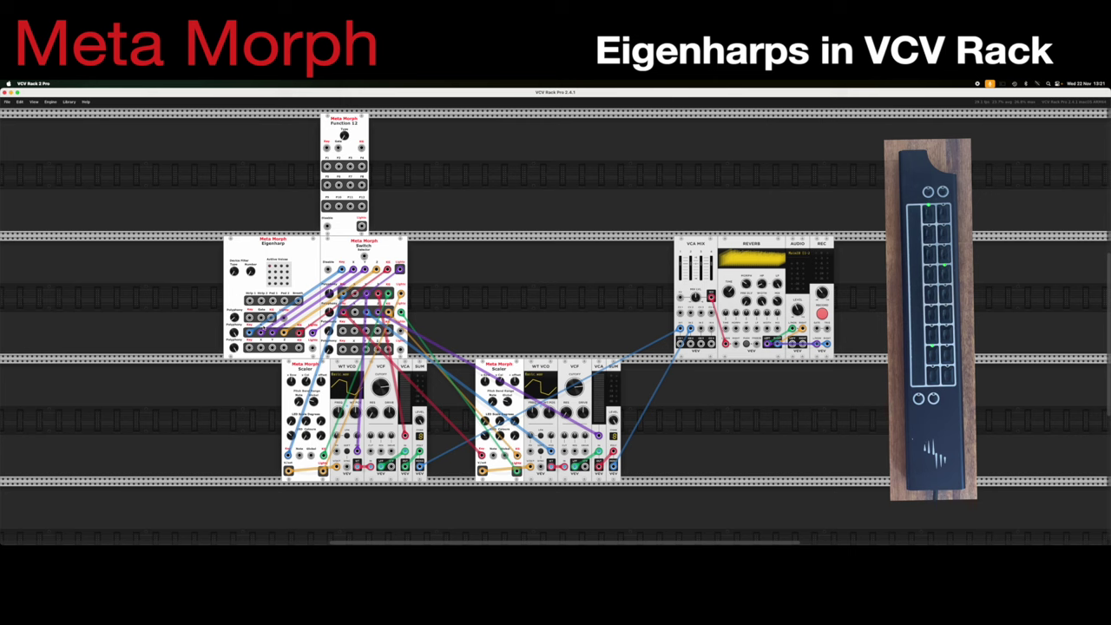
{"action": "left_click_drag", "start_coordinate": [250, 317], "coordinate": [326, 149]}
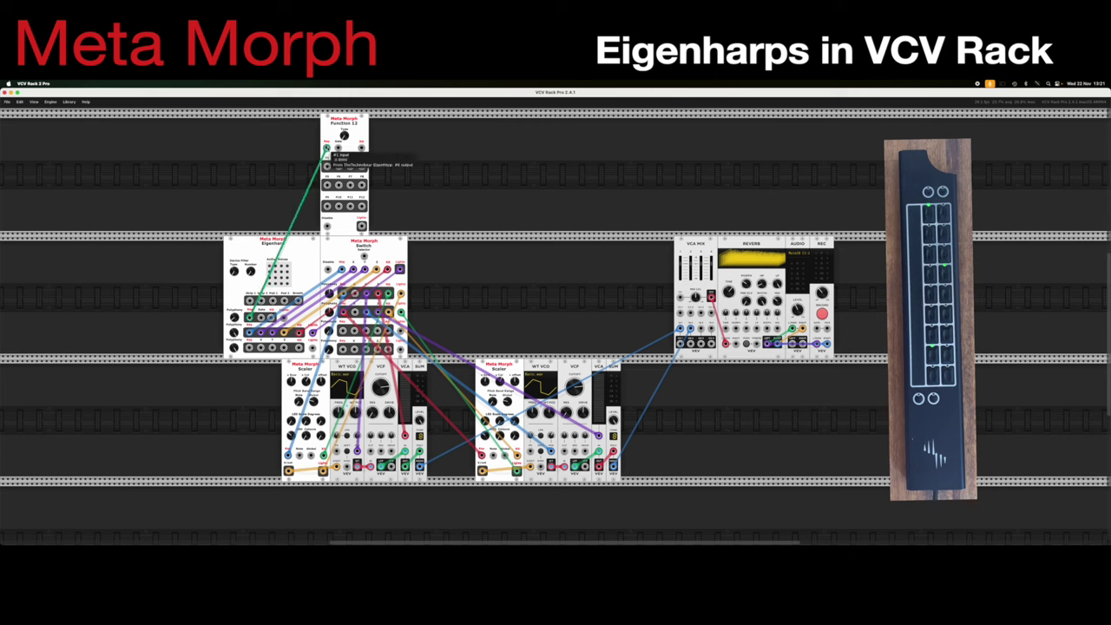
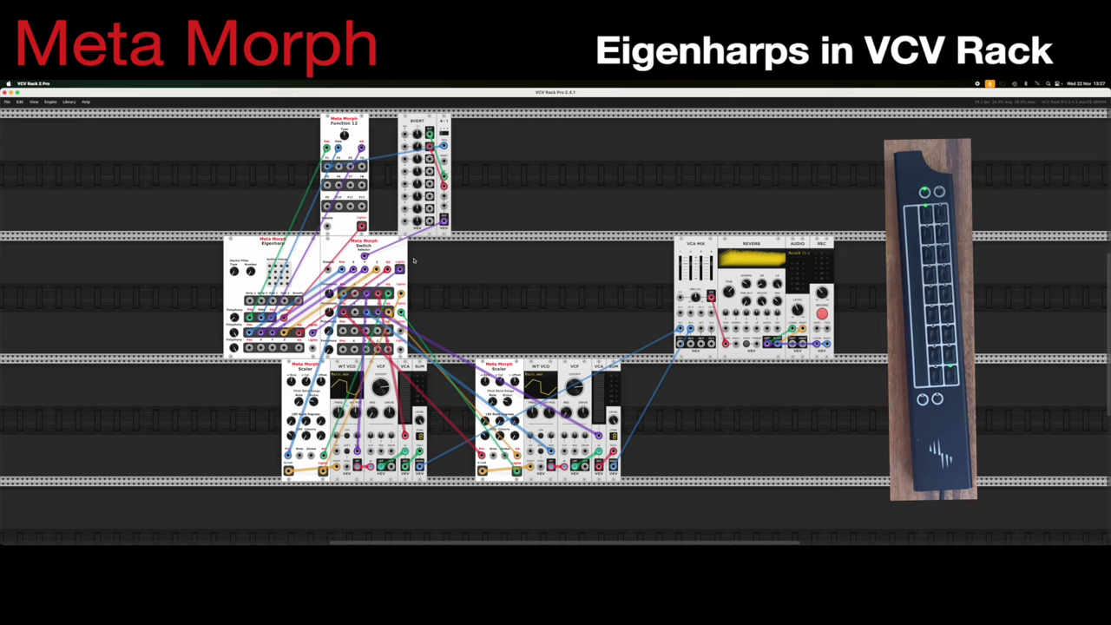
- Unplug the cables feeding the VCA MIX inputs and replace the Switch with a Meta Morph Row Splitter
{"action": "mouse_move", "coordinate": [679, 331]}
{"action": "left_click_drag", "start_coordinate": [679, 331], "coordinate": [685, 434]}
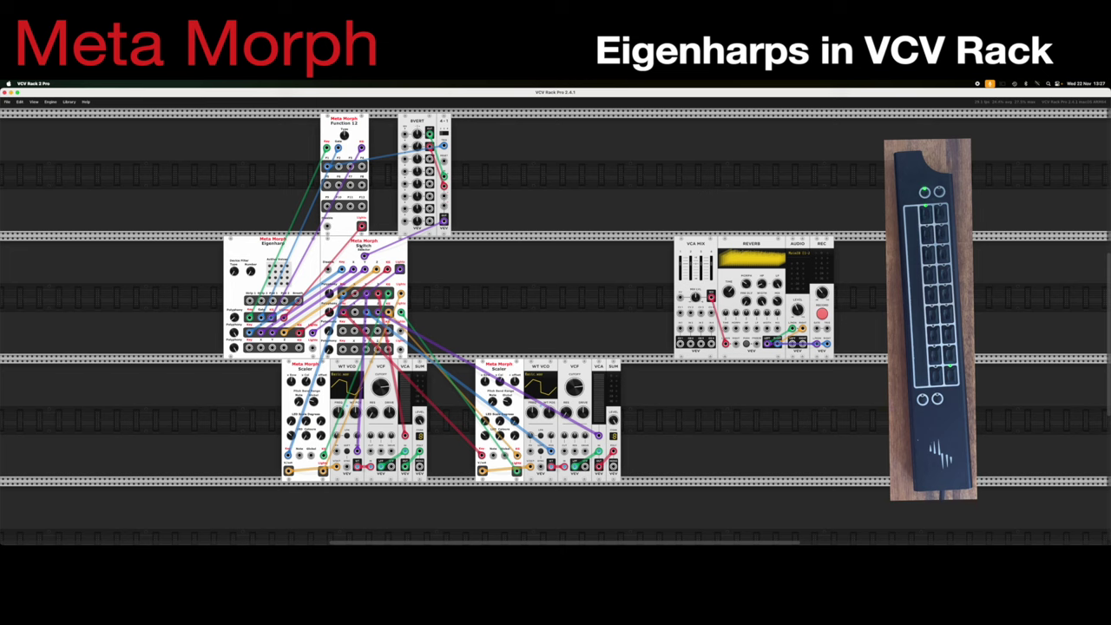
{"action": "key", "text": "Return"}
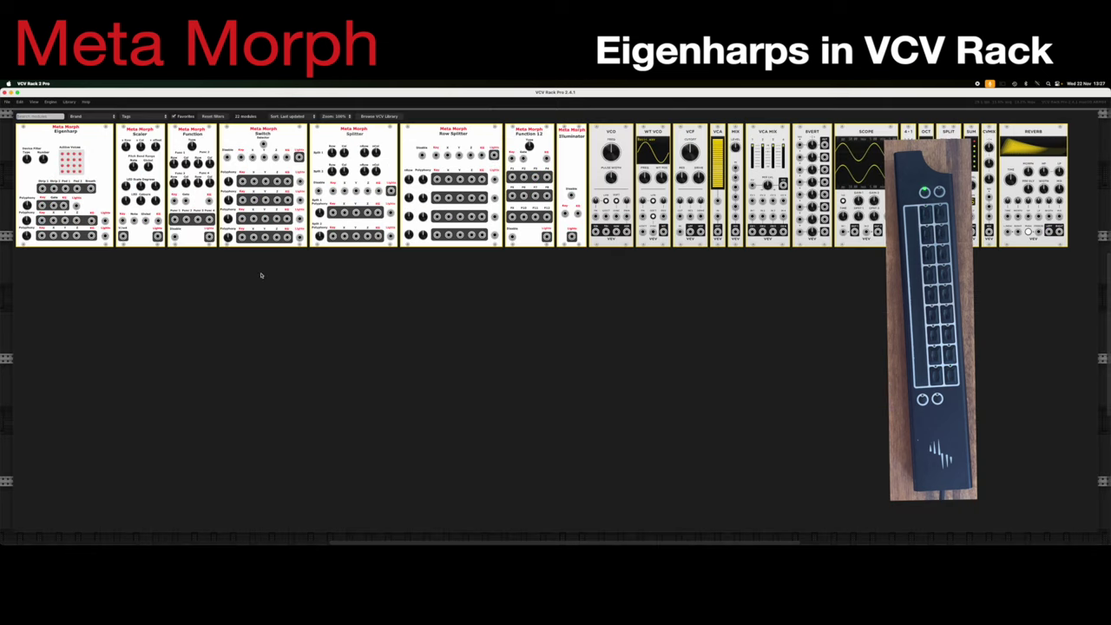
{"action": "key", "text": "Escape"}
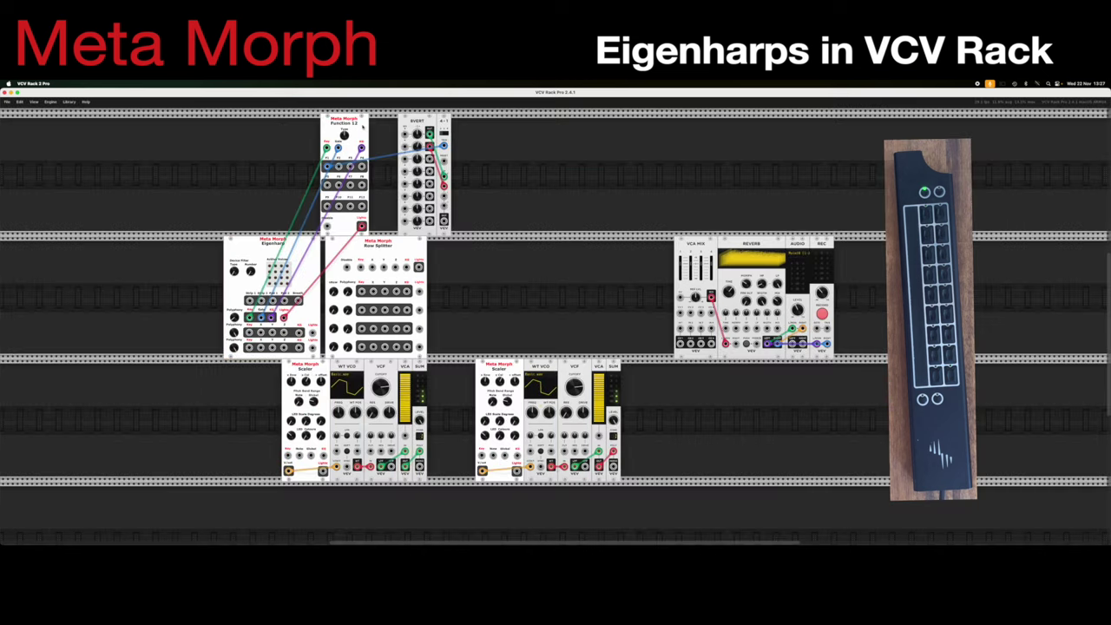
- Delete the Function 12 module and move the Row Splitter flush against the Eigenharp module
{"action": "key", "text": "Delete"}
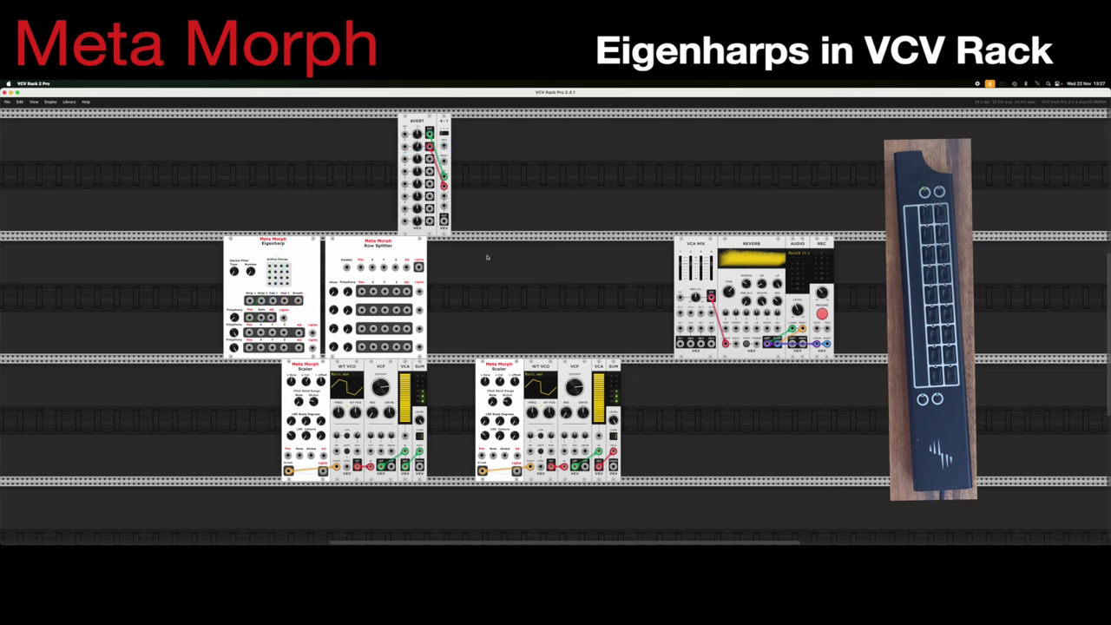
{"action": "left_click_drag", "start_coordinate": [398, 248], "coordinate": [369, 248]}
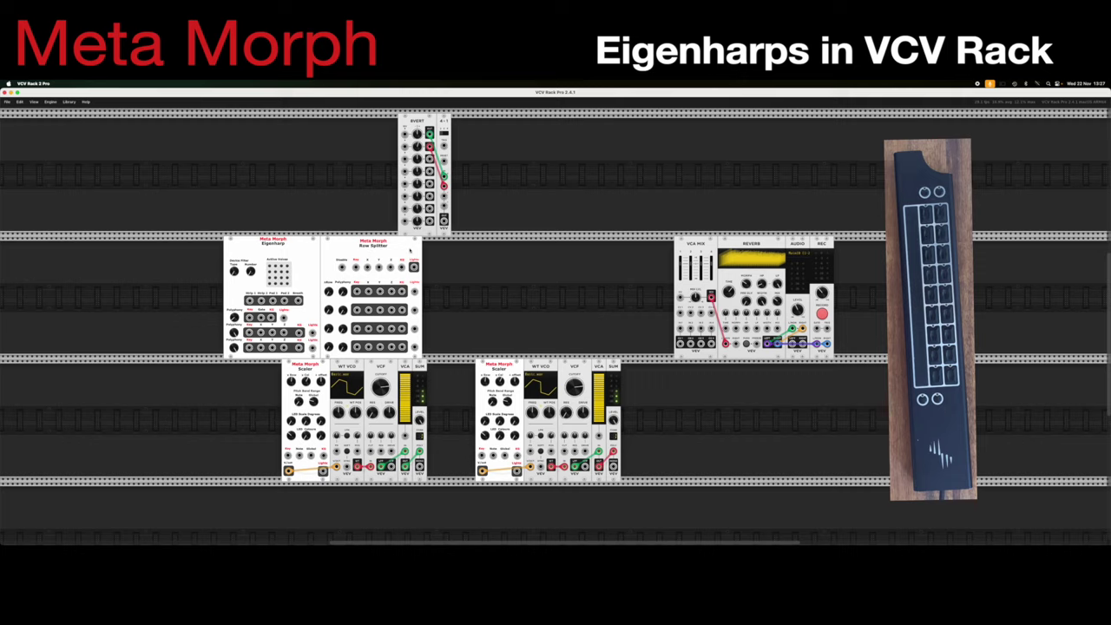
{"action": "right_click", "coordinate": [466, 263]}
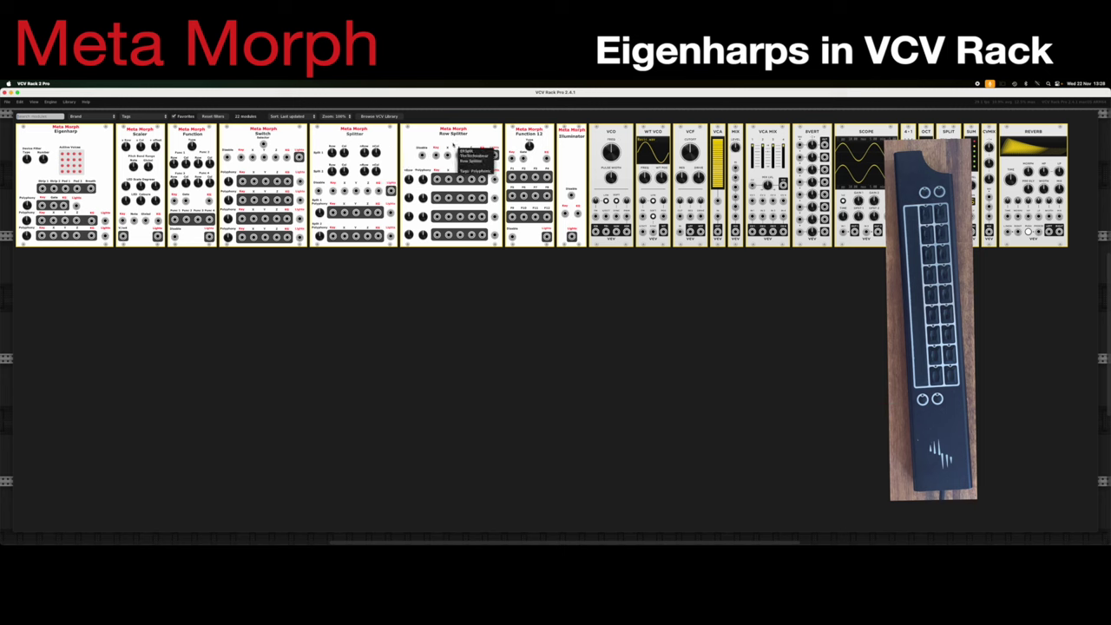
{"action": "left_click", "coordinate": [452, 145]}
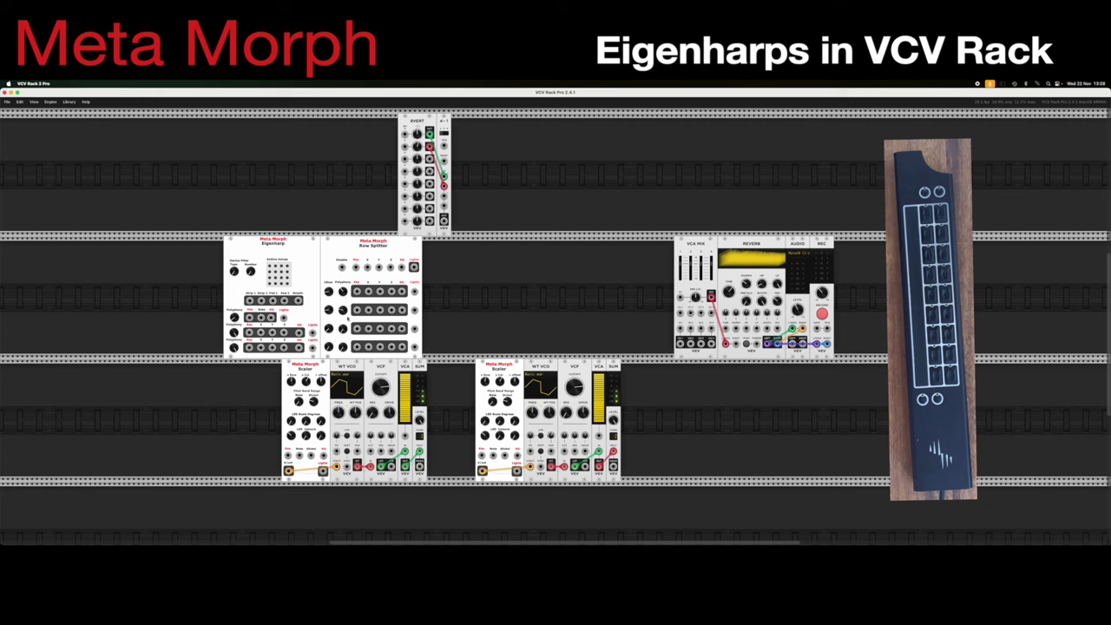
- Patch the Eigenharp's third-row outputs and its matching Lights jack into the corresponding Row Splitter inputs
{"action": "left_click_drag", "start_coordinate": [313, 333], "coordinate": [391, 267]}
{"action": "mouse_move", "coordinate": [271, 332]}
{"action": "left_mouse_down"}
{"action": "mouse_move", "coordinate": [379, 267]}
{"action": "mouse_move", "coordinate": [260, 333]}
{"action": "left_mouse_up"}
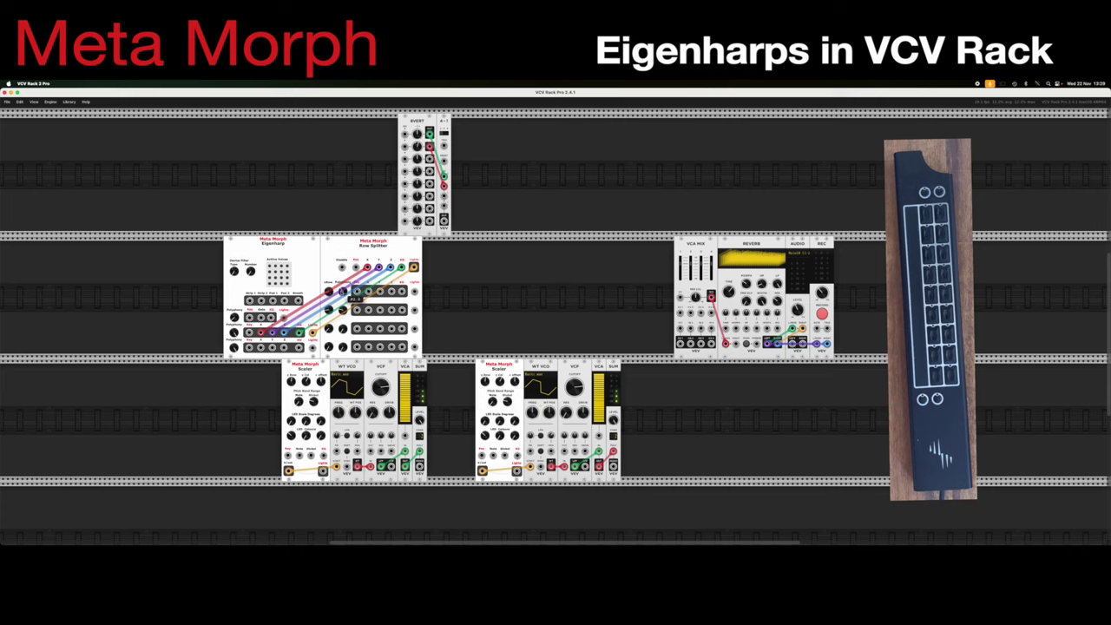
{"action": "left_click_drag", "start_coordinate": [363, 269], "coordinate": [258, 333]}
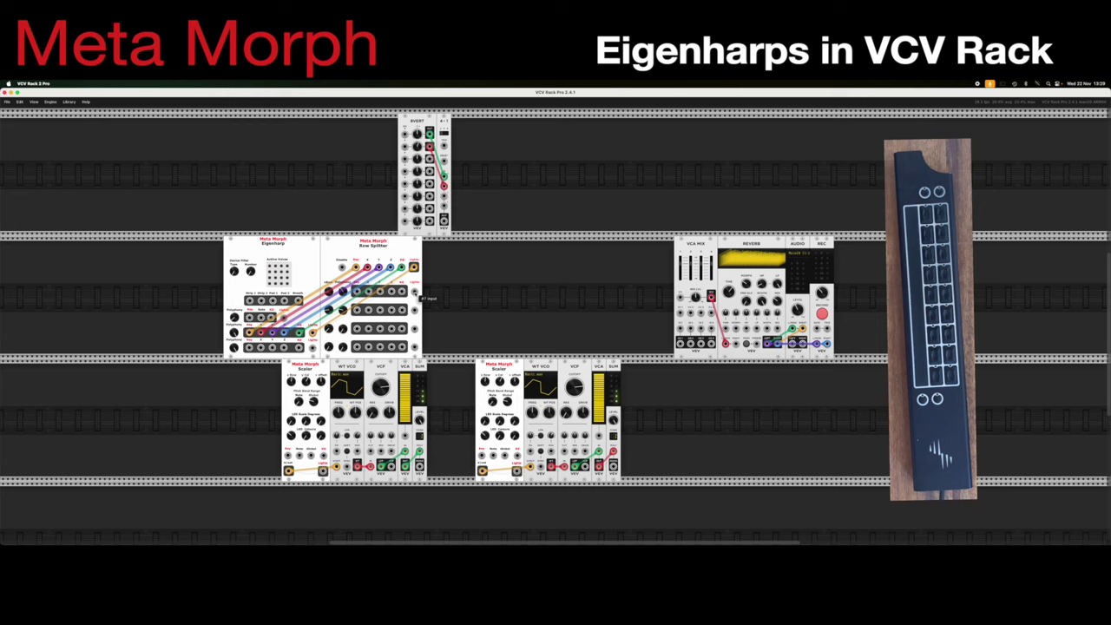
- Patch the Row Splitter's first output row and Lights jack into the first voice's Scaler, WT VCO and VCA
{"action": "left_click_drag", "start_coordinate": [416, 295], "coordinate": [330, 451]}
{"action": "mouse_move", "coordinate": [322, 469]}
{"action": "left_mouse_down"}
{"action": "mouse_move", "coordinate": [446, 309]}
{"action": "mouse_move", "coordinate": [417, 294]}
{"action": "mouse_move", "coordinate": [364, 364]}
{"action": "mouse_move", "coordinate": [322, 455]}
{"action": "left_mouse_up"}
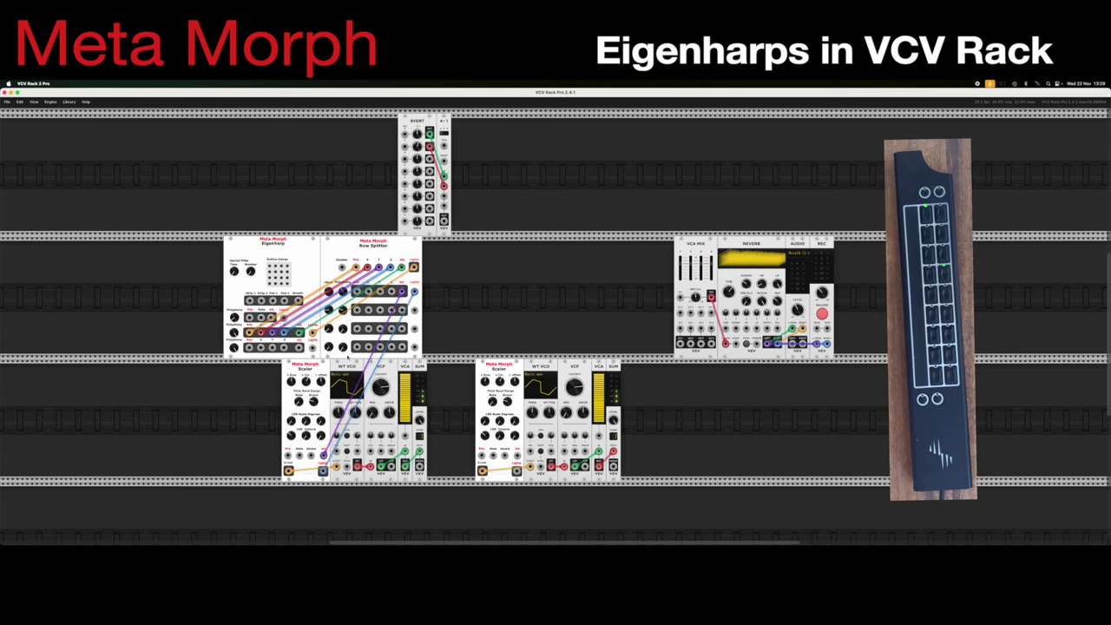
{"action": "left_click_drag", "start_coordinate": [392, 291], "coordinate": [356, 451]}
{"action": "left_click_drag", "start_coordinate": [357, 289], "coordinate": [289, 455]}
- Patch the Row Splitter's second row and Lights jack into the duplicate voice, and both SUM outputs into the VCA MIX's first two channels
{"action": "left_click_drag", "start_coordinate": [356, 309], "coordinate": [481, 454]}
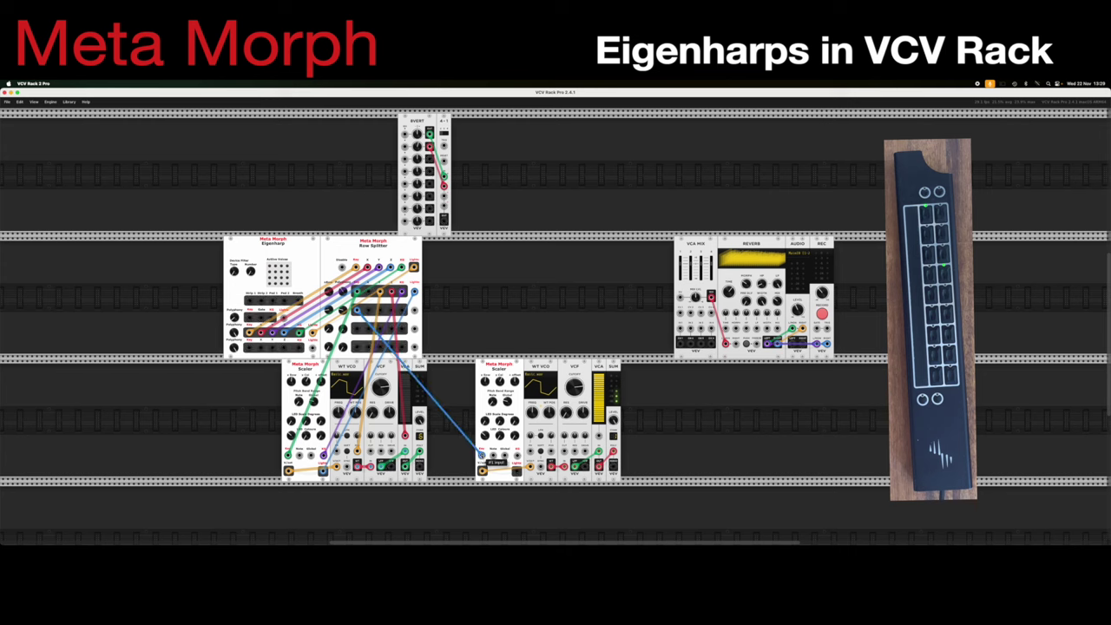
{"action": "mouse_move", "coordinate": [517, 457]}
{"action": "left_mouse_down"}
{"action": "mouse_move", "coordinate": [410, 334]}
{"action": "mouse_move", "coordinate": [414, 314]}
{"action": "mouse_move", "coordinate": [516, 469]}
{"action": "left_mouse_up"}
{"action": "left_click_drag", "start_coordinate": [393, 310], "coordinate": [610, 440]}
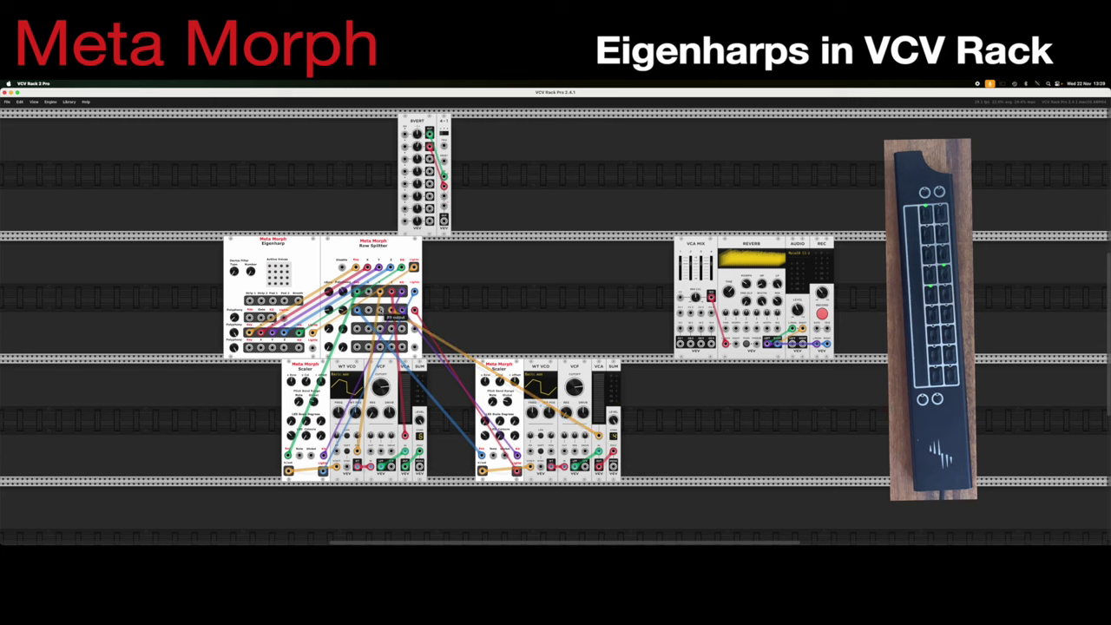
{"action": "left_click_drag", "start_coordinate": [380, 310], "coordinate": [537, 458]}
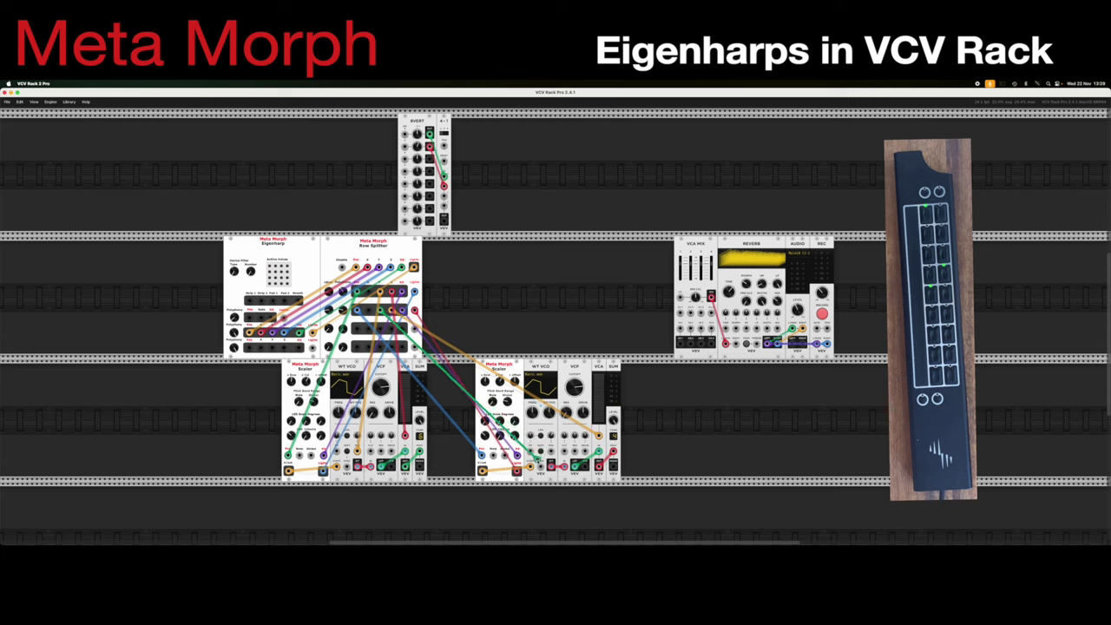
{"action": "left_click_drag", "start_coordinate": [403, 310], "coordinate": [550, 452]}
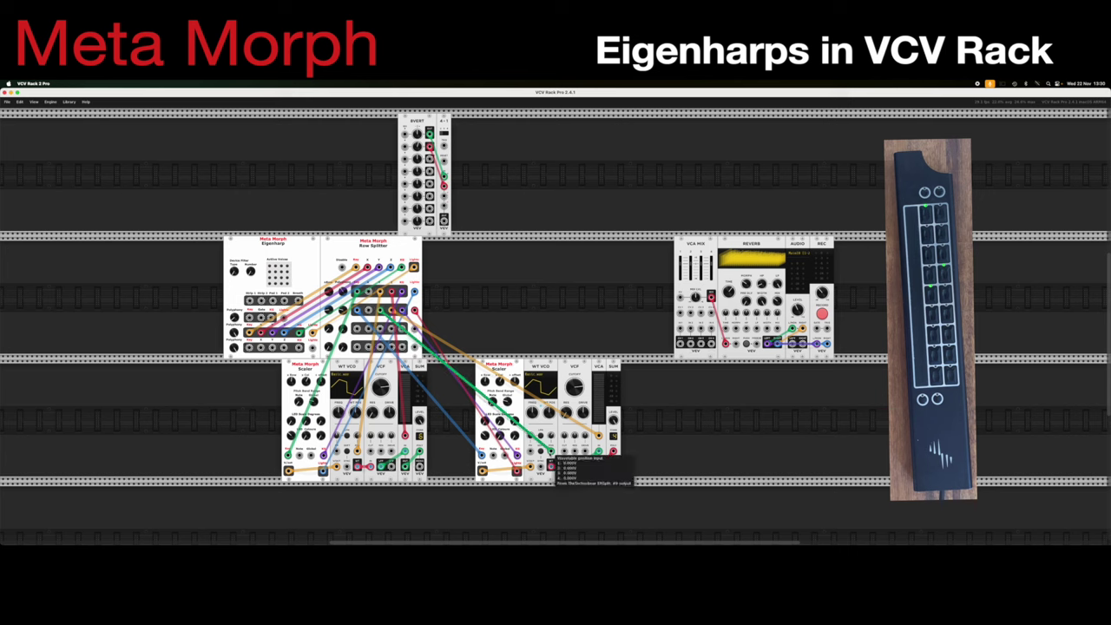
{"action": "left_click_drag", "start_coordinate": [612, 466], "coordinate": [421, 469]}
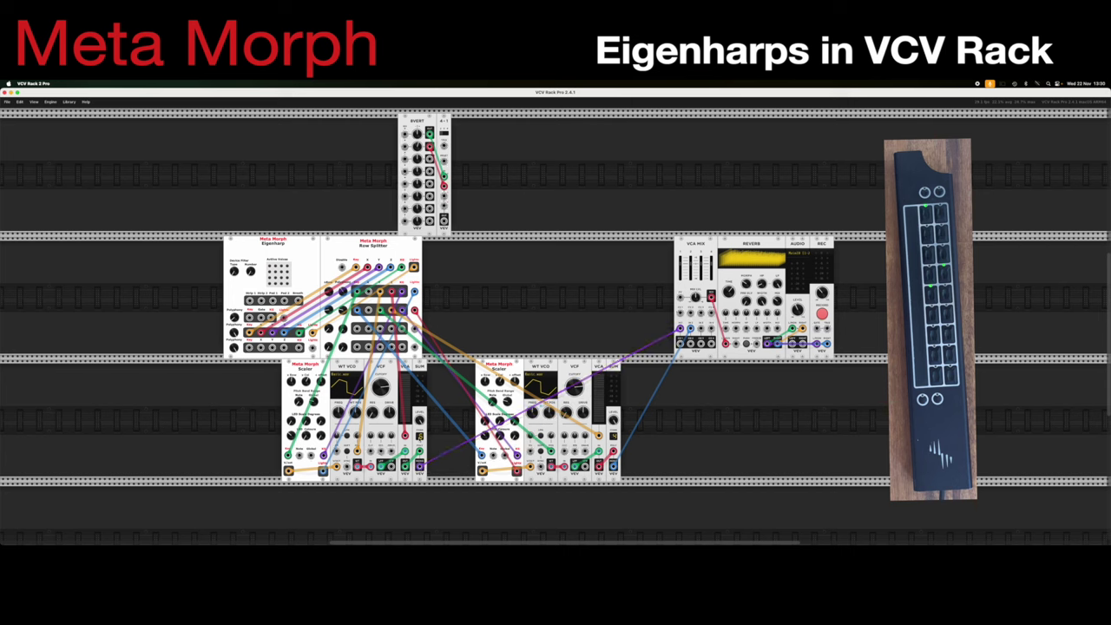
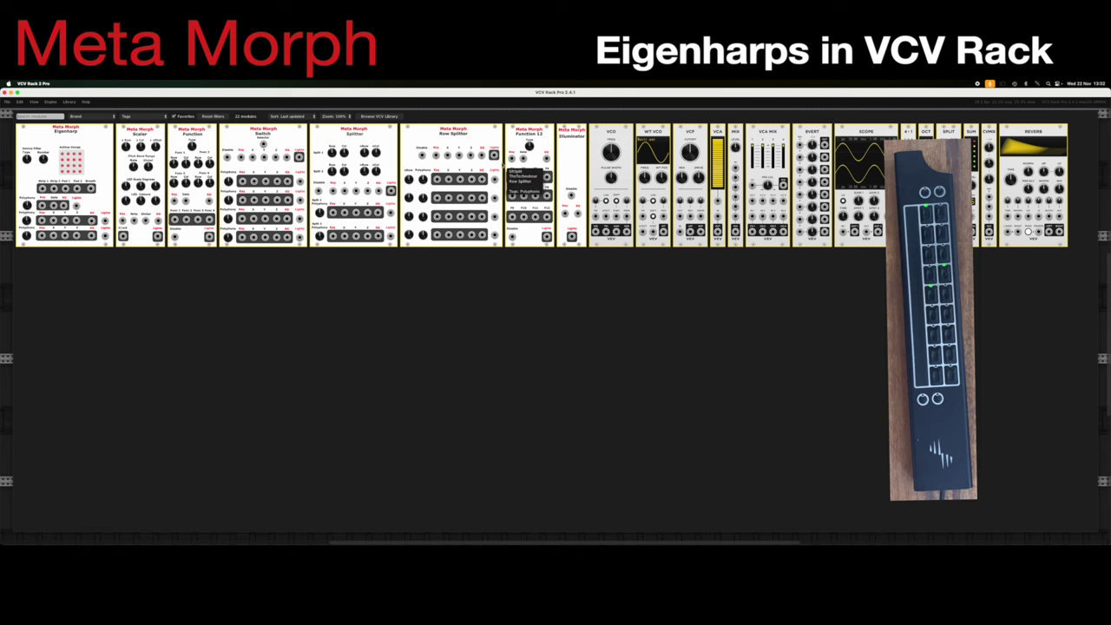
{"action": "key", "text": "Escape"}
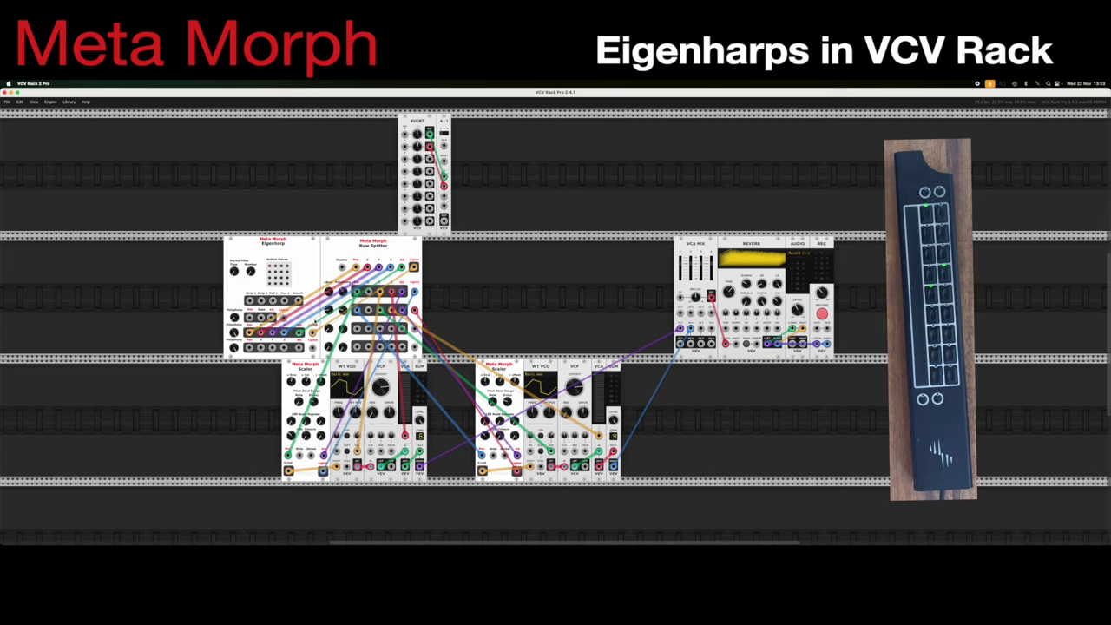
- Check an output from the Eigenharp's third row on a SCOPE module placed left of the first Scaler, and remove the SCOPE
{"action": "mouse_move", "coordinate": [262, 334]}
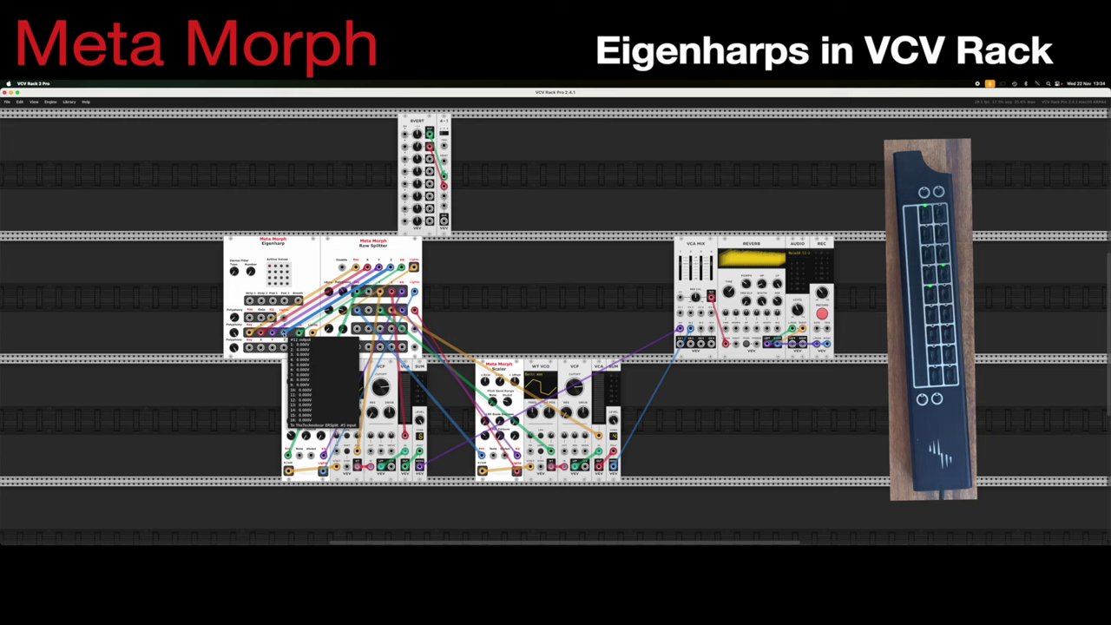
{"action": "right_click", "coordinate": [175, 417]}
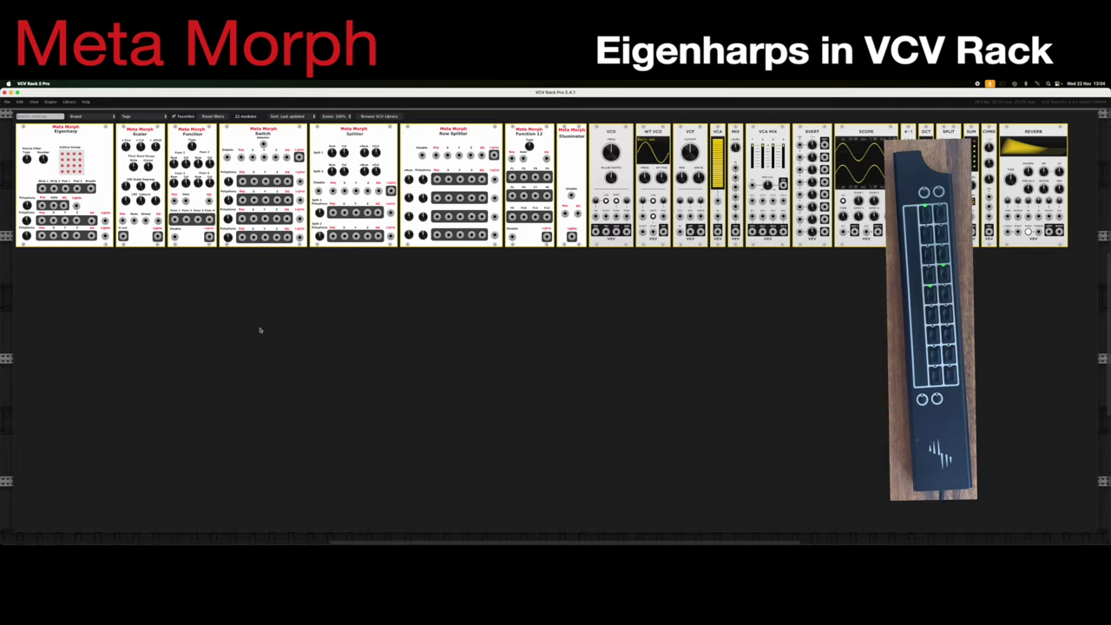
{"action": "left_click", "coordinate": [855, 132]}
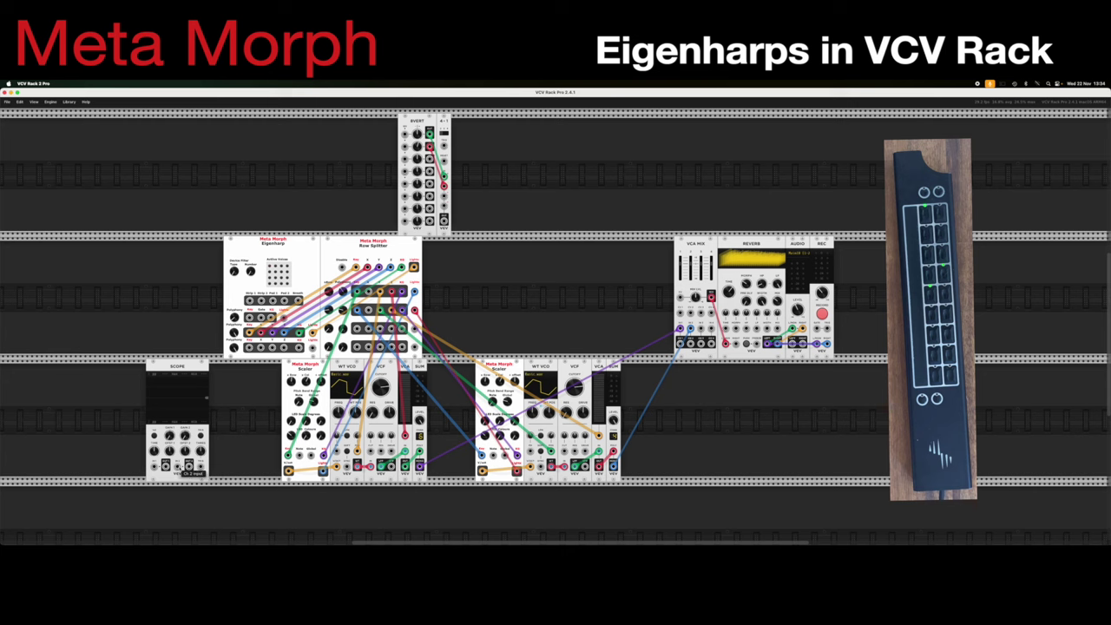
{"action": "mouse_move", "coordinate": [177, 469]}
{"action": "left_mouse_down"}
{"action": "mouse_move", "coordinate": [230, 382]}
{"action": "mouse_move", "coordinate": [264, 269]}
{"action": "mouse_move", "coordinate": [250, 328]}
{"action": "mouse_move", "coordinate": [297, 331]}
{"action": "left_mouse_up"}
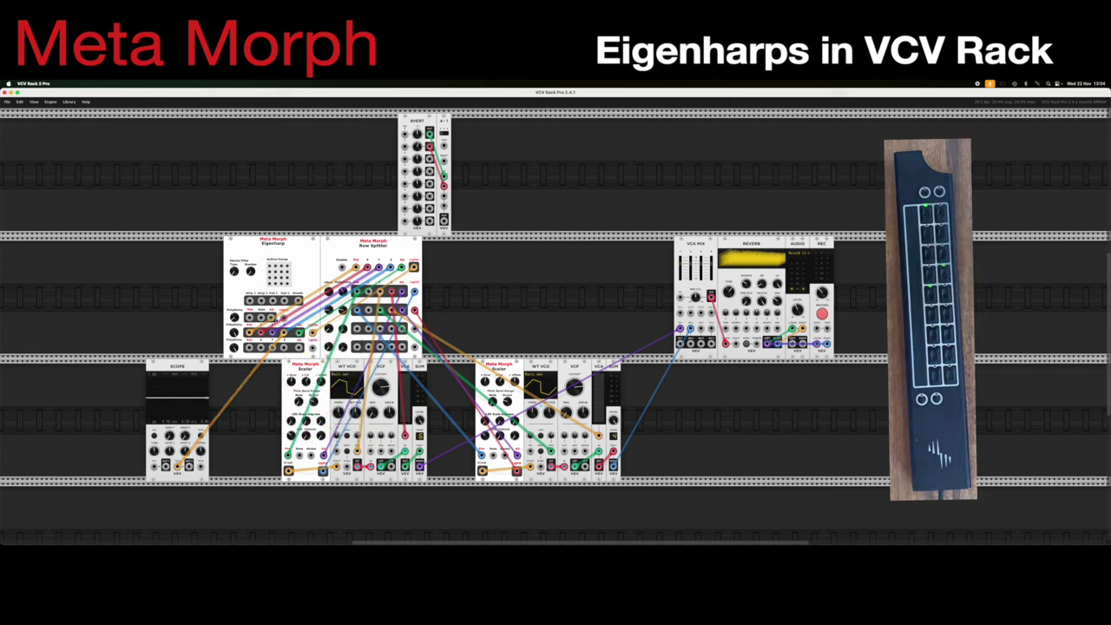
{"action": "key", "text": "Delete"}
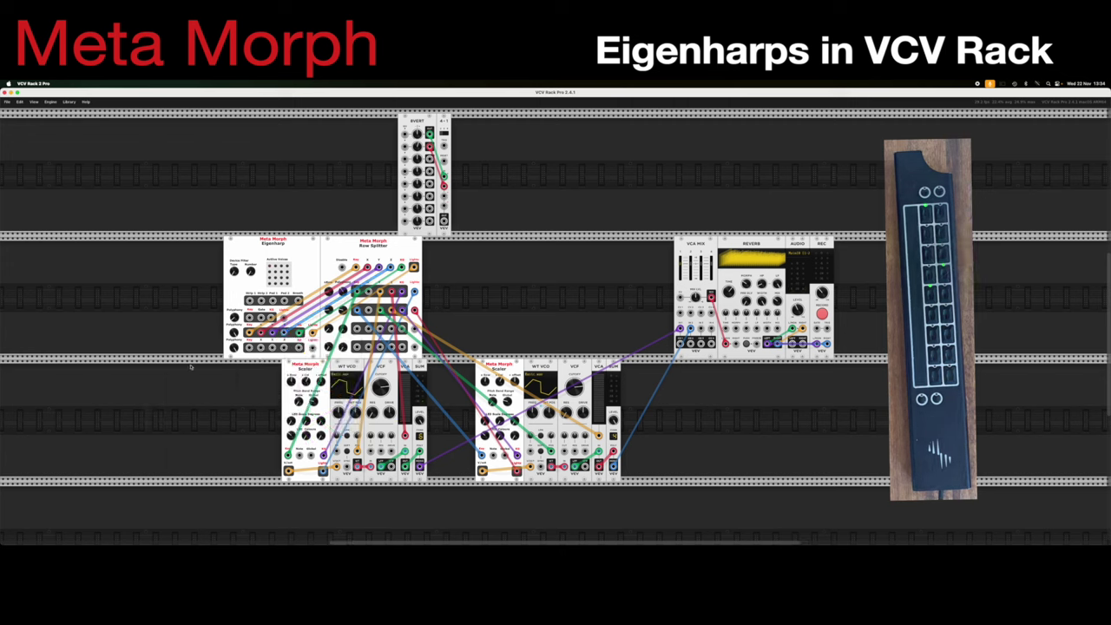